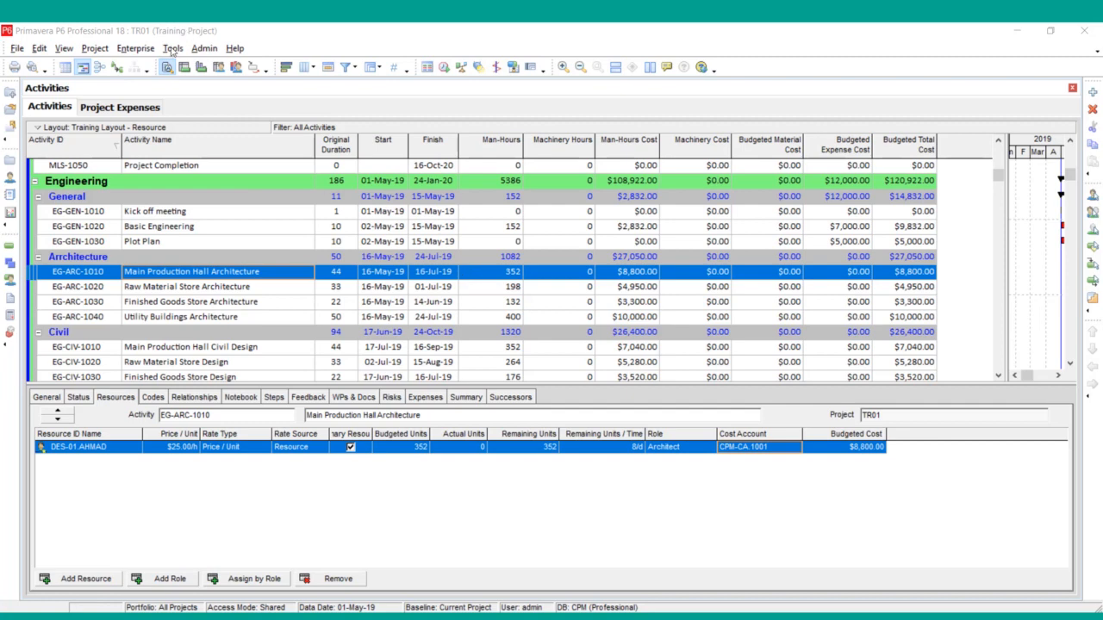
Step: Open the resource curves list and examine the period-by-period distribution of the default Trapezoidal curve
left_click(138, 53)
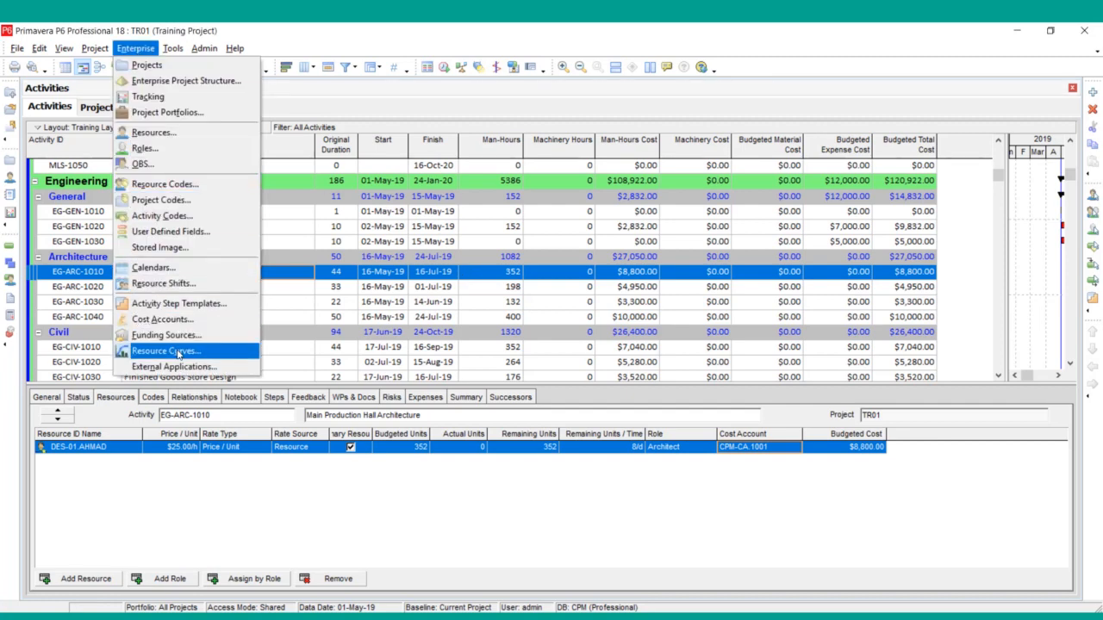
left_click(164, 351)
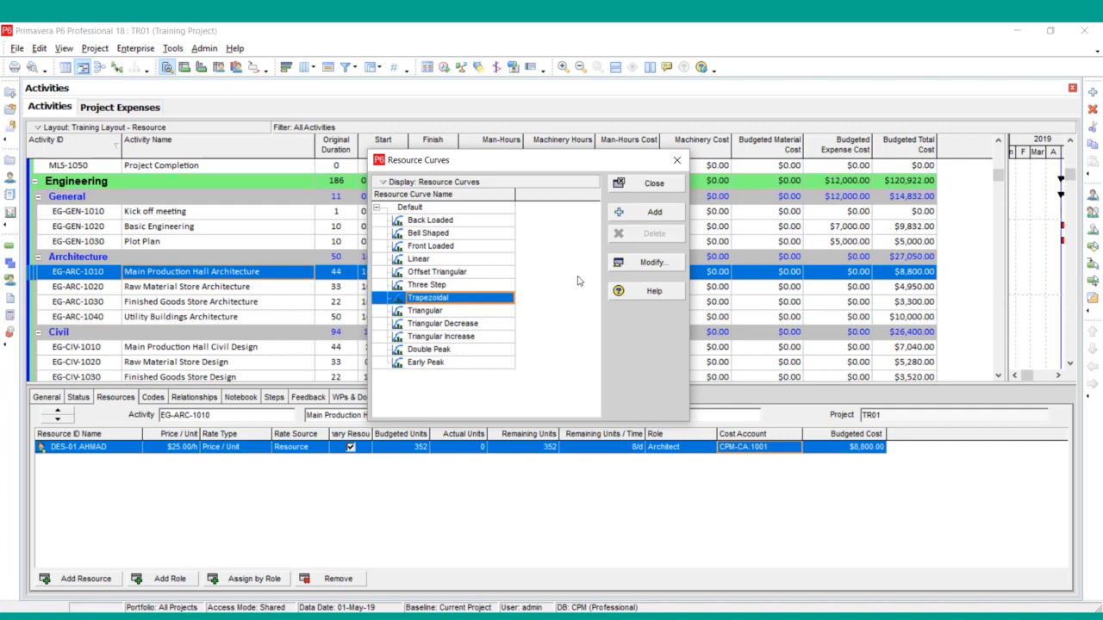
left_click(644, 263)
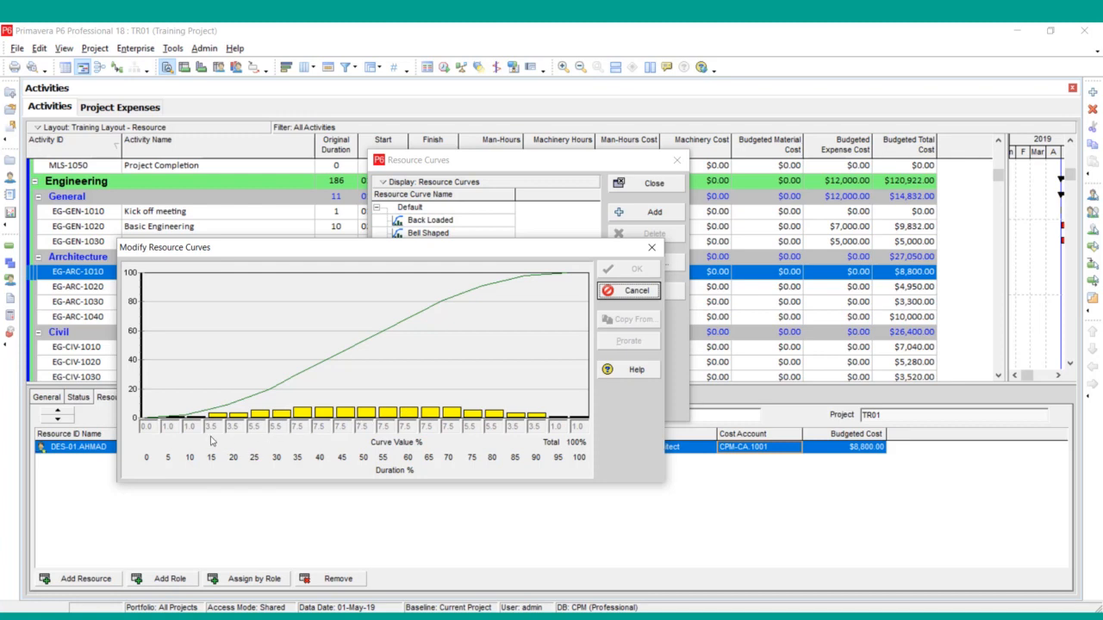
left_click(633, 291)
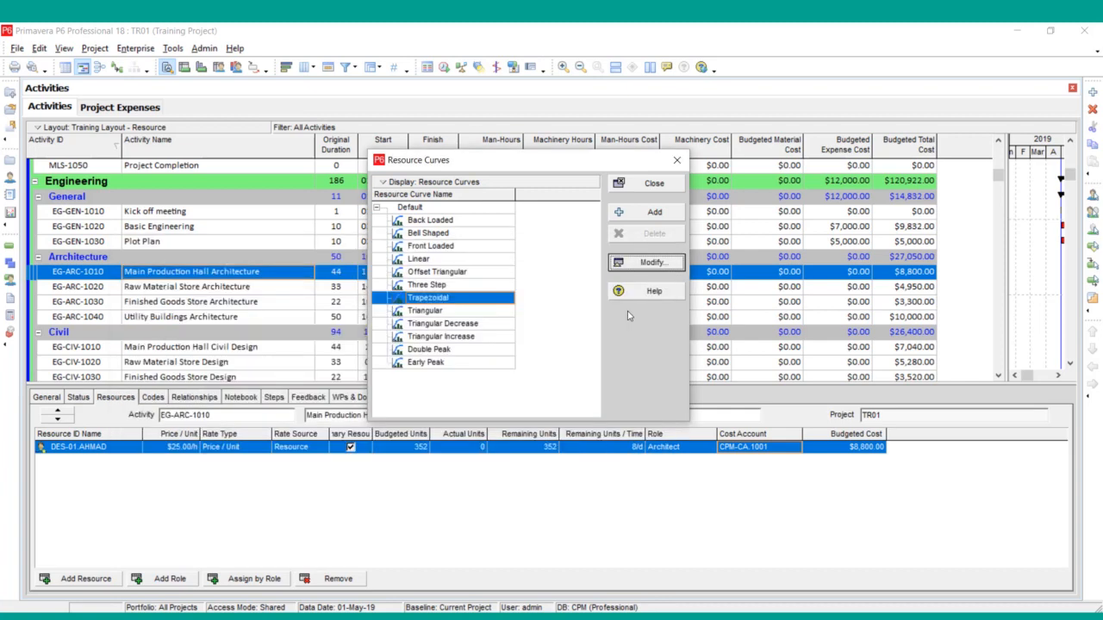
Step: Add a new global resource curve copied from Back Loaded, prorate its values and accept the curve
left_click(644, 217)
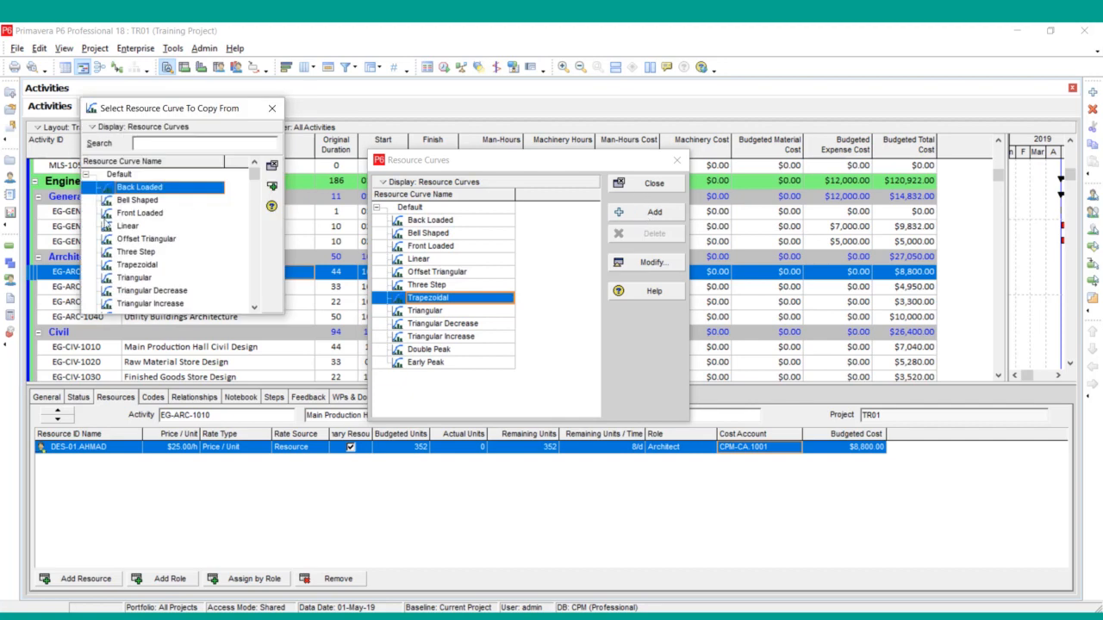
double_click(147, 187)
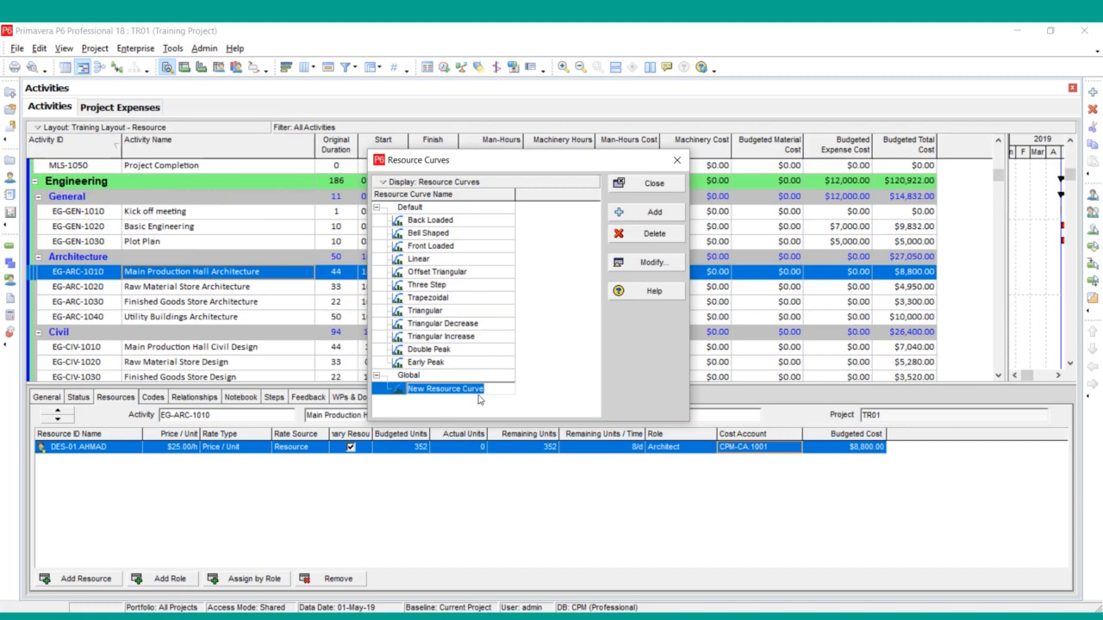
left_click(642, 263)
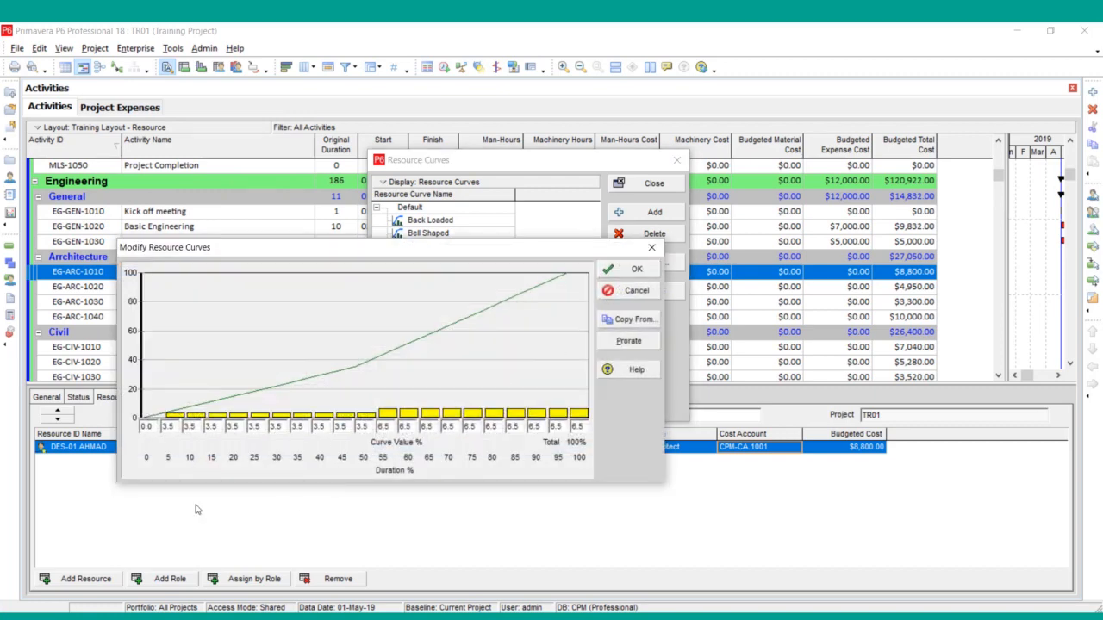
left_click(627, 342)
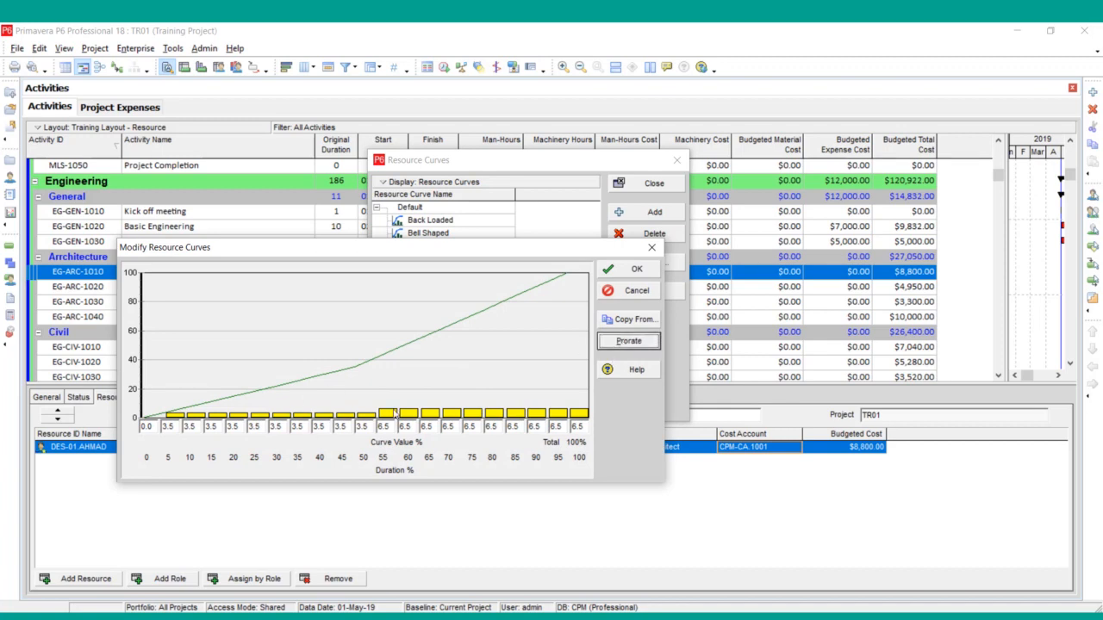
left_click(172, 426)
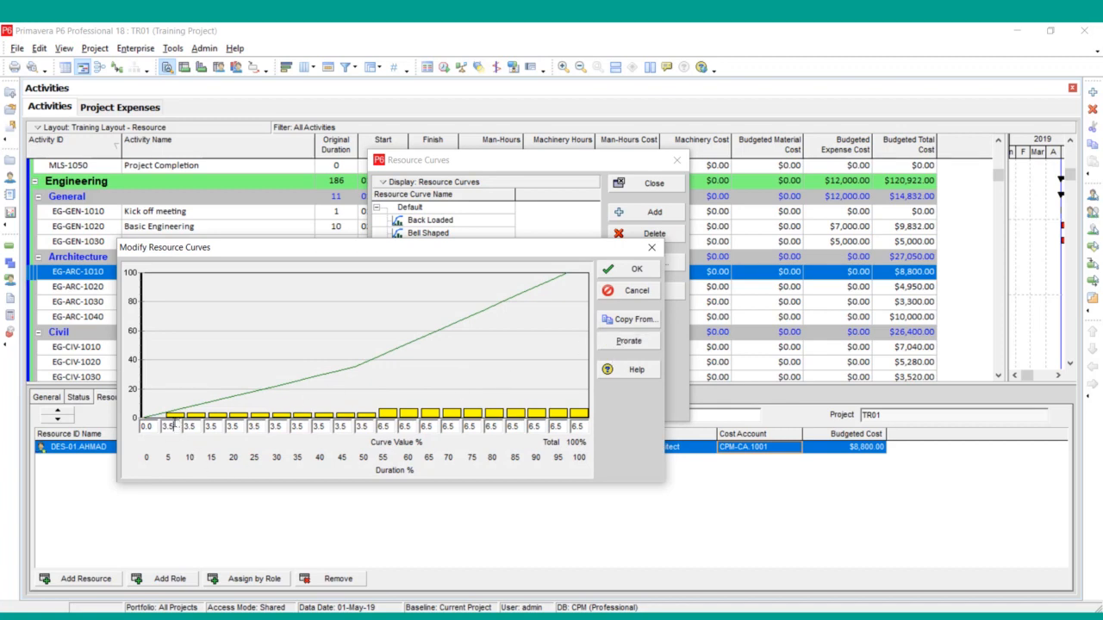
left_click(248, 431)
left_click(638, 271)
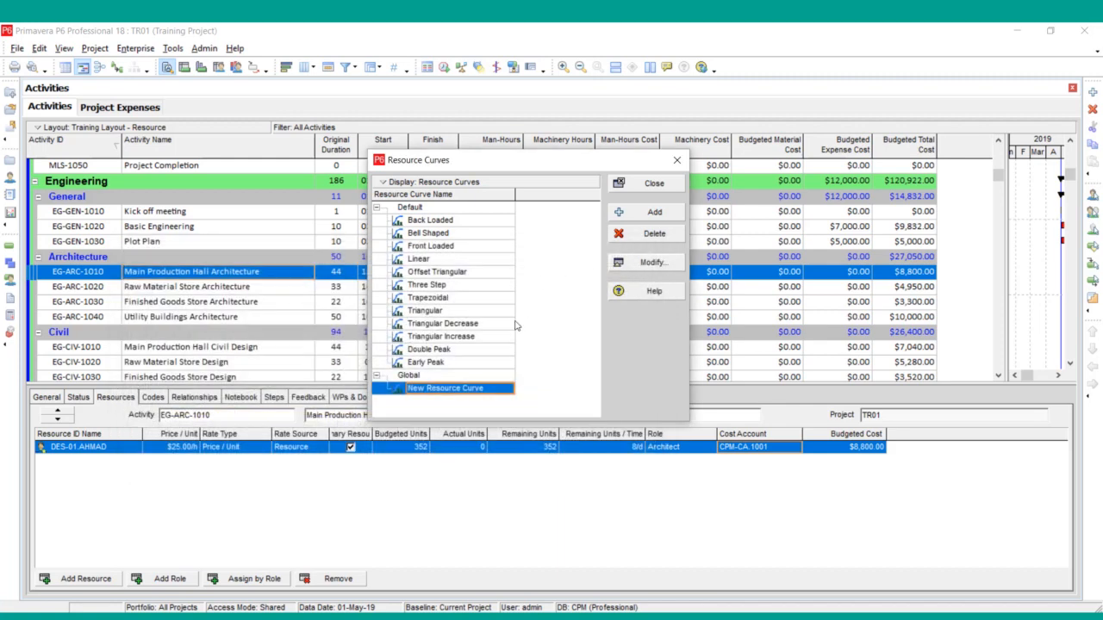
Step: Examine the percentage distributions of the Trapezoidal and Back Loaded resource curves
left_click(426, 298)
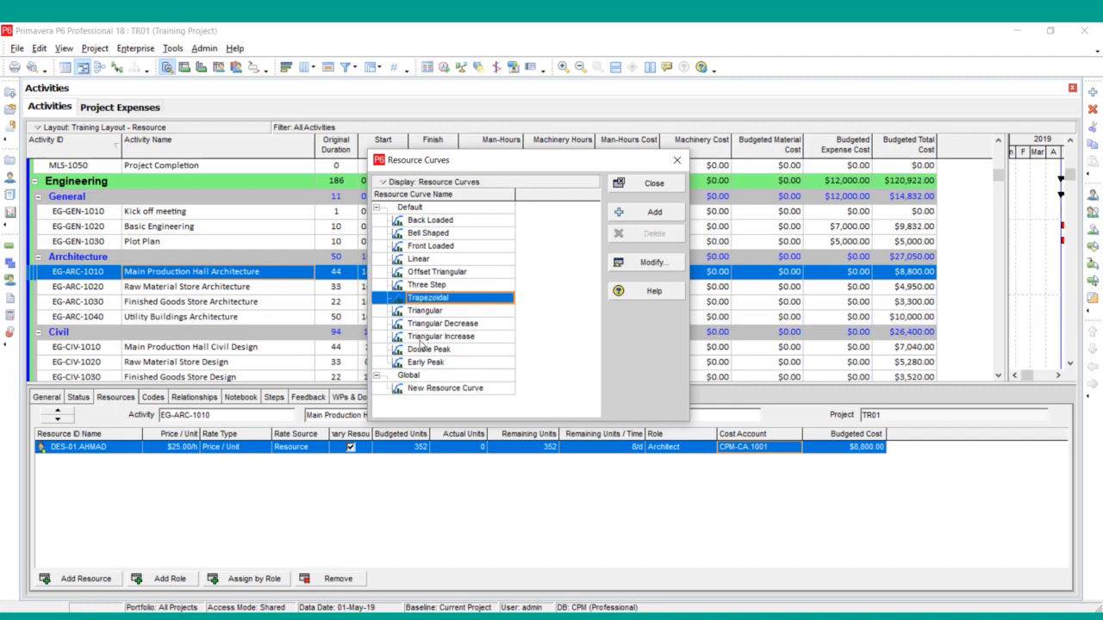
left_click(652, 261)
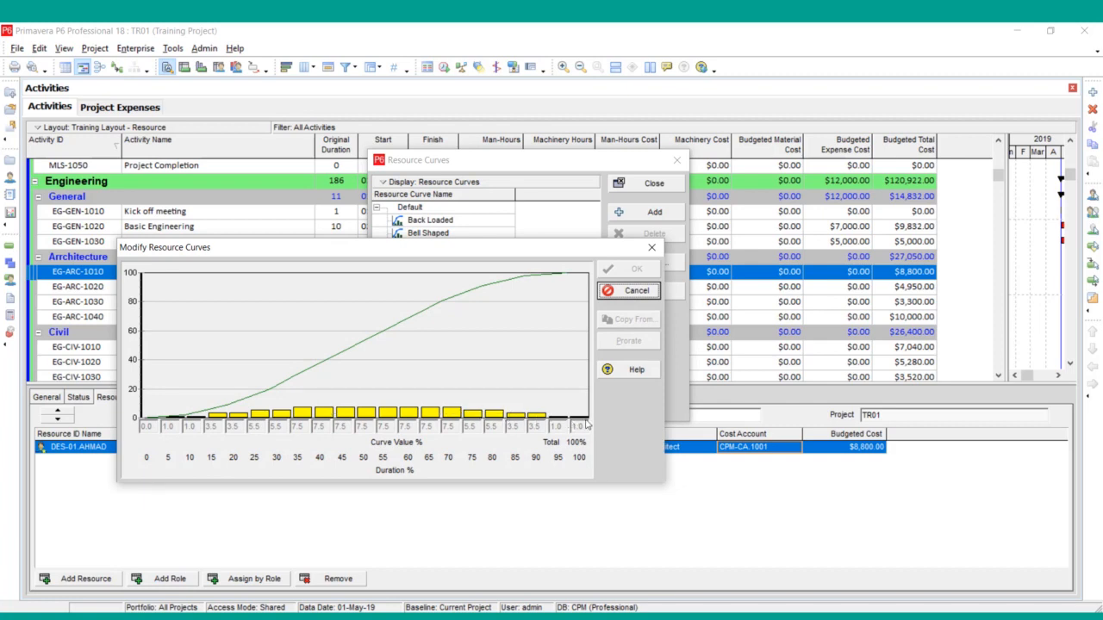
left_click(629, 292)
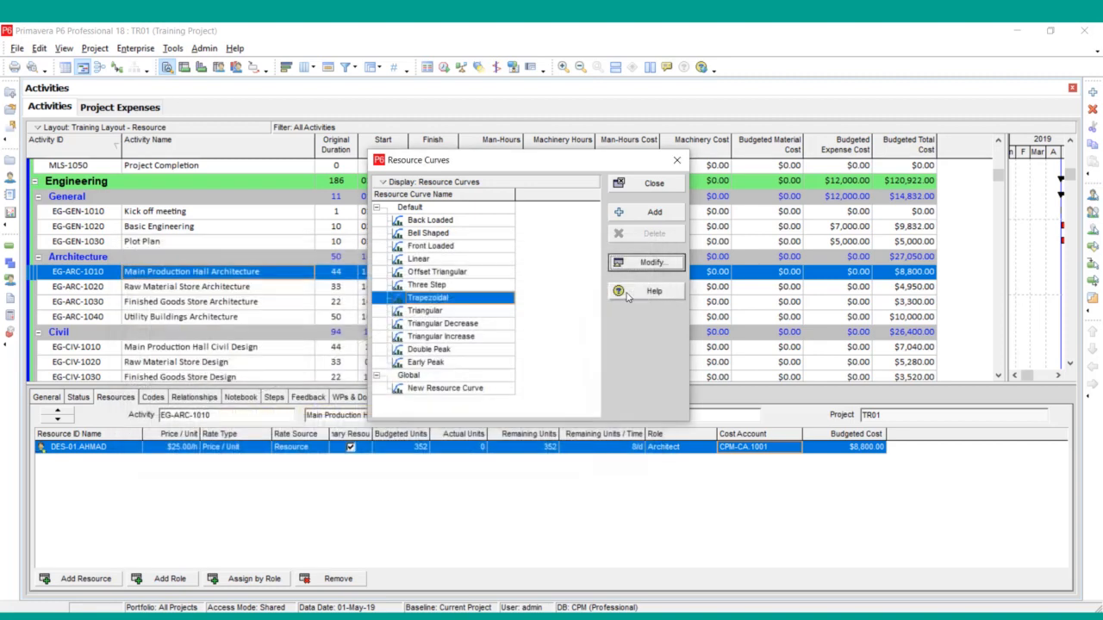
left_click(435, 221)
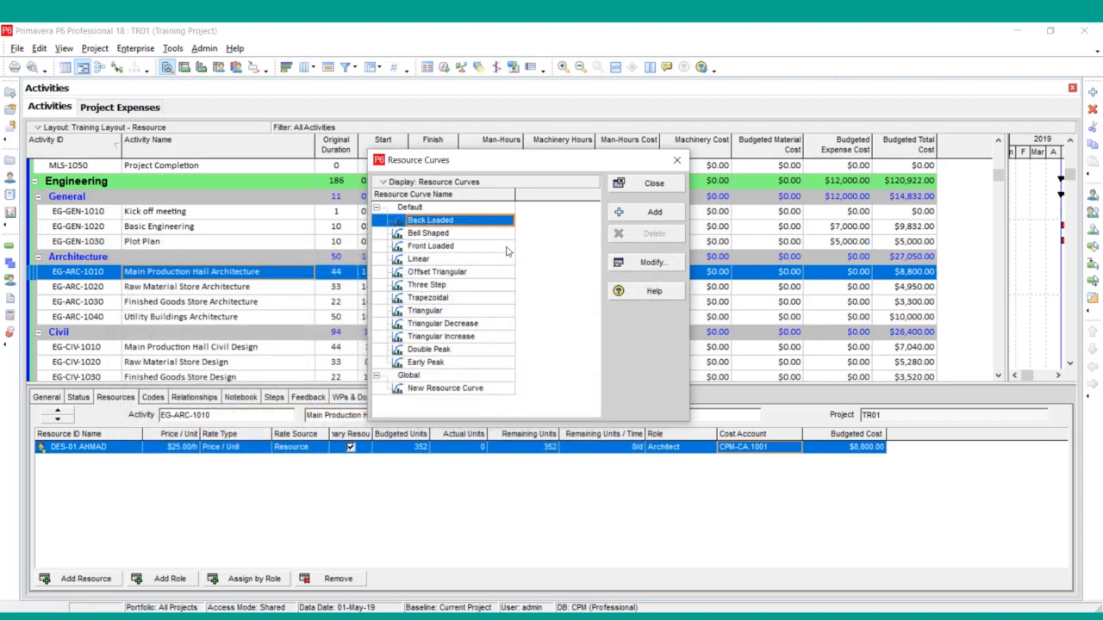
left_click(648, 262)
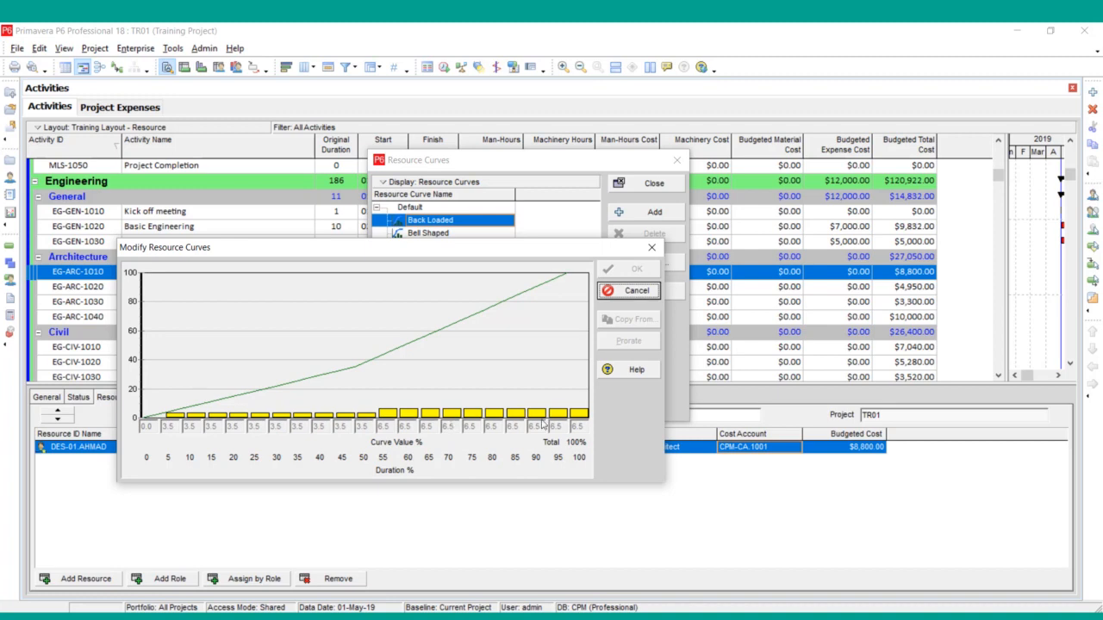
left_click(620, 293)
Step: Examine the distributions of the Front Loaded and Linear resource curves, and close the resource curves list
left_click(467, 246)
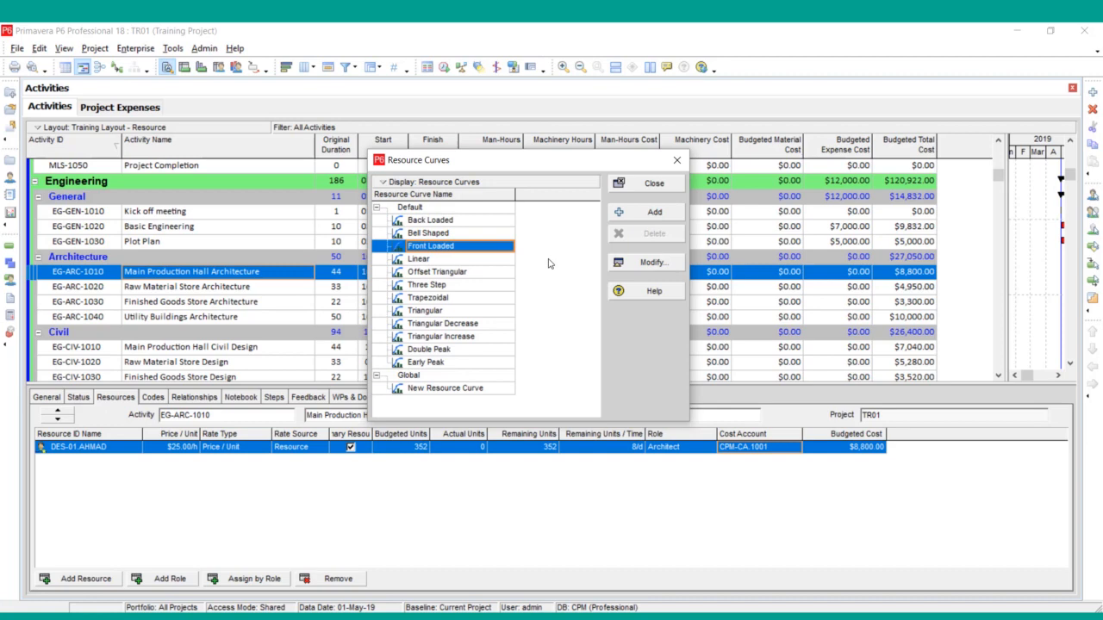
left_click(648, 262)
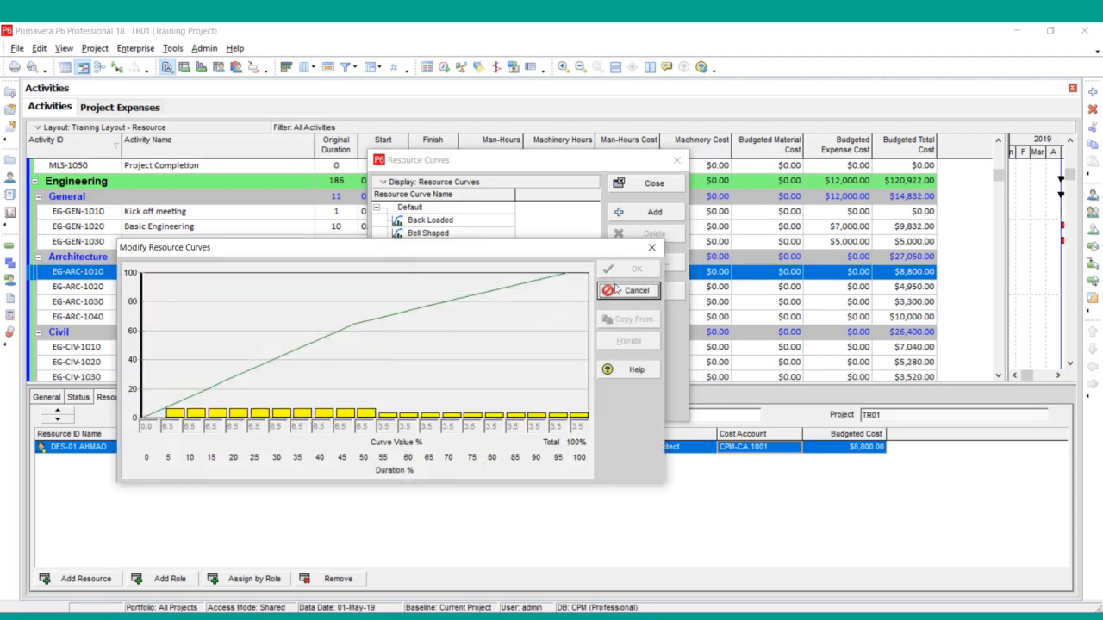
left_click(617, 291)
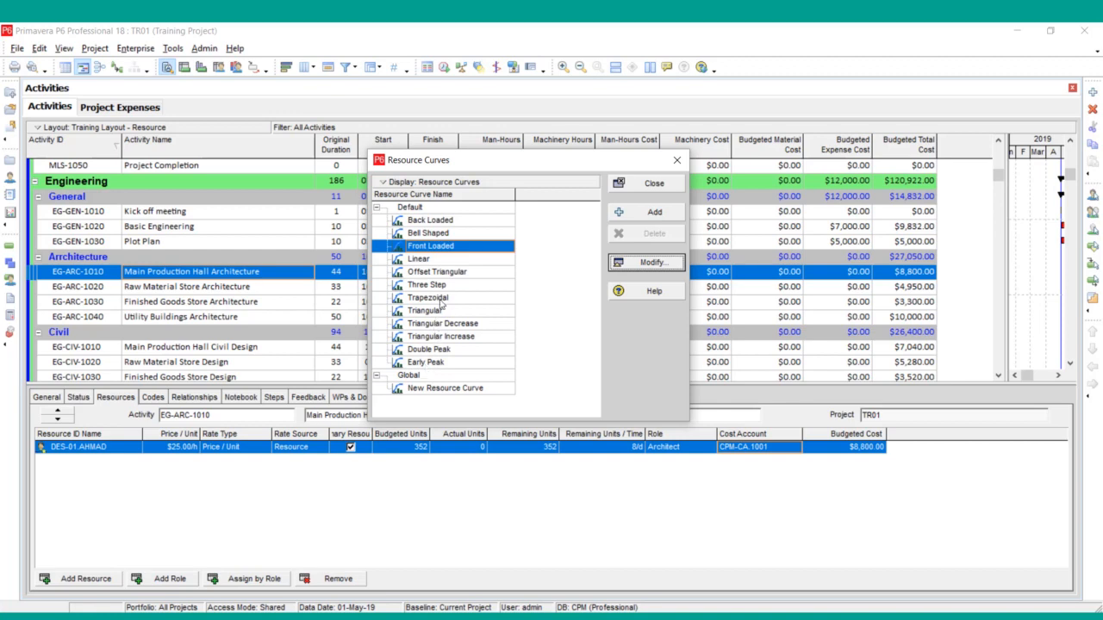
left_click(441, 298)
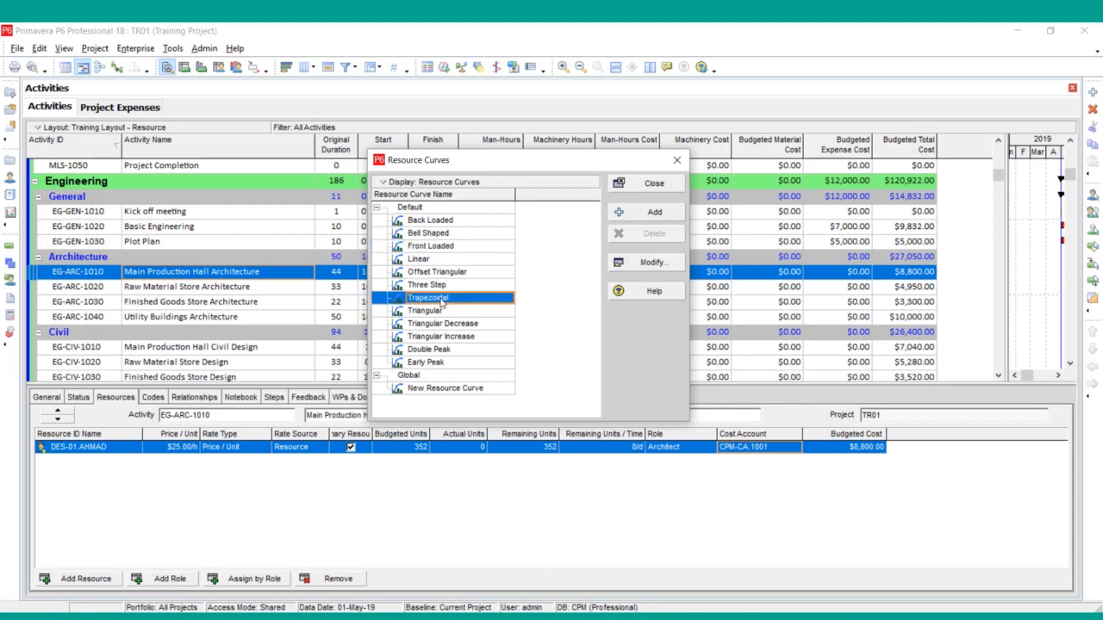
left_click(439, 260)
left_click(648, 262)
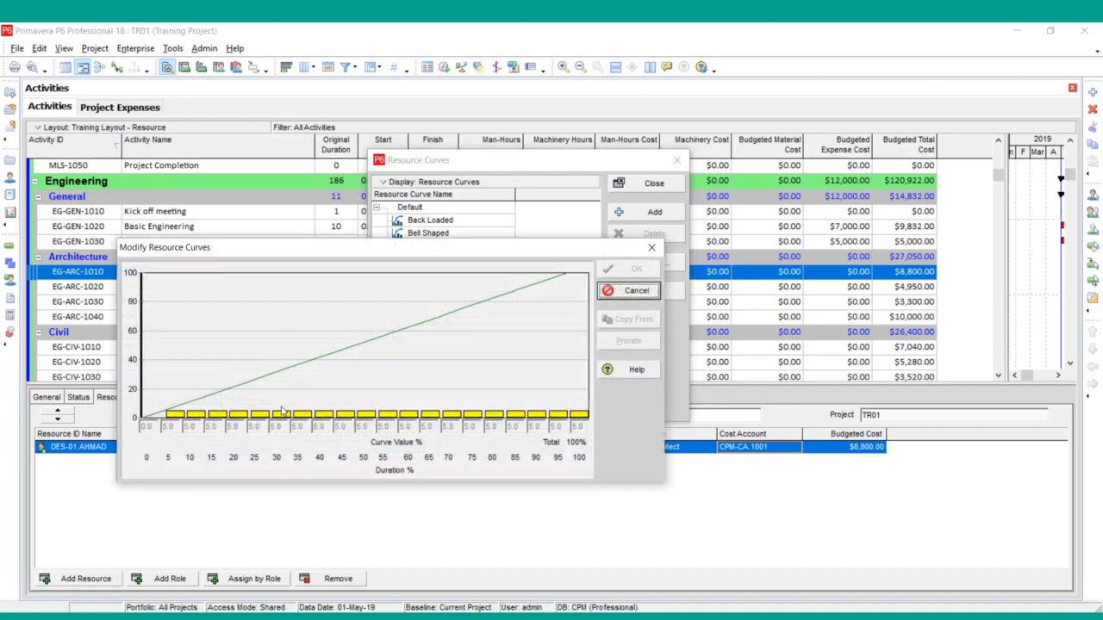
left_click(635, 292)
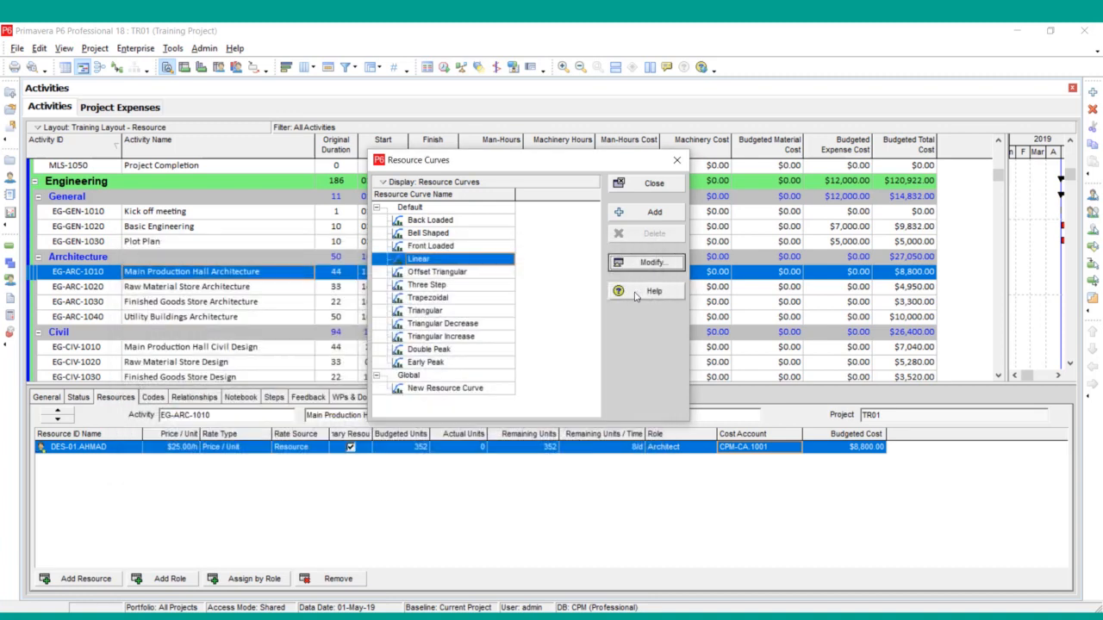
left_click(652, 183)
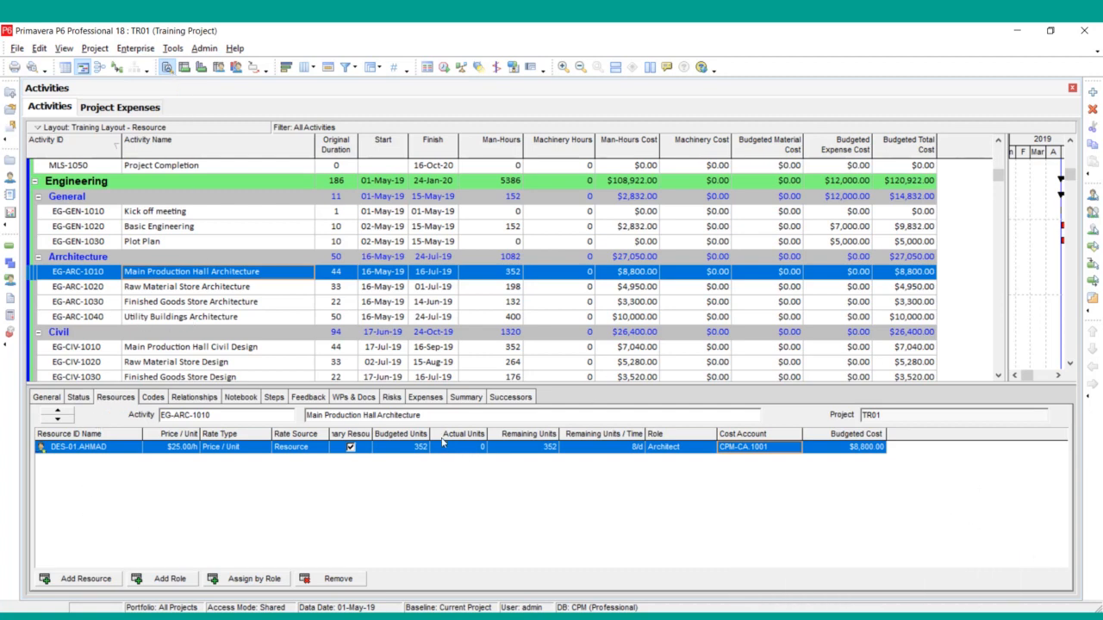
Step: Add the Curve column from the General group after Budgeted Cost in the resource assignment columns
right_click(900, 440)
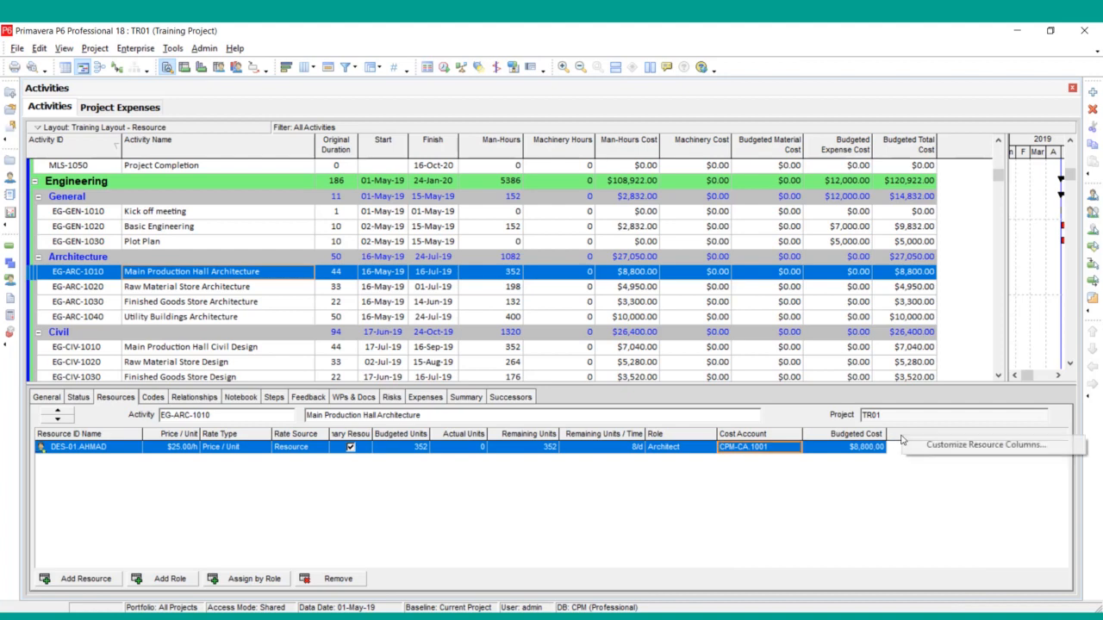
left_click(982, 446)
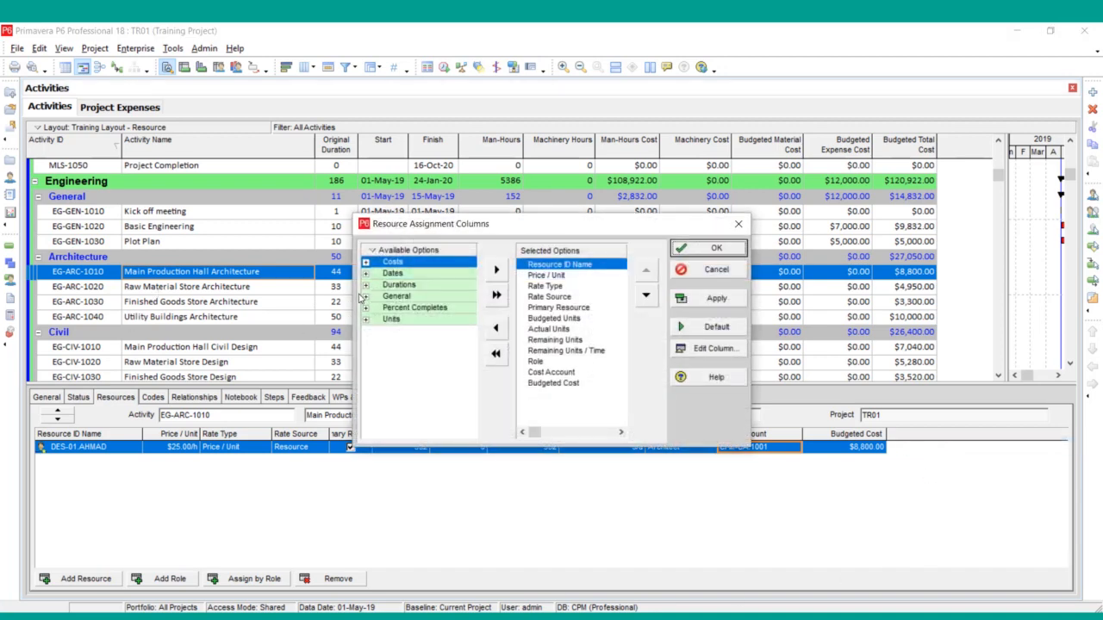
left_click(365, 298)
left_click(410, 365)
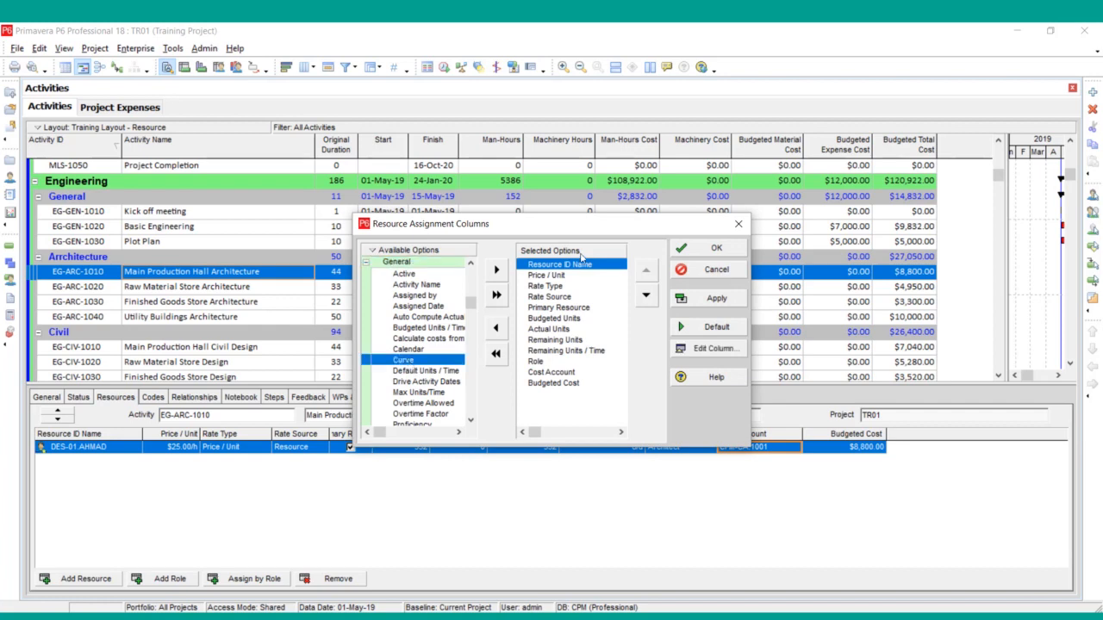
left_click(554, 383)
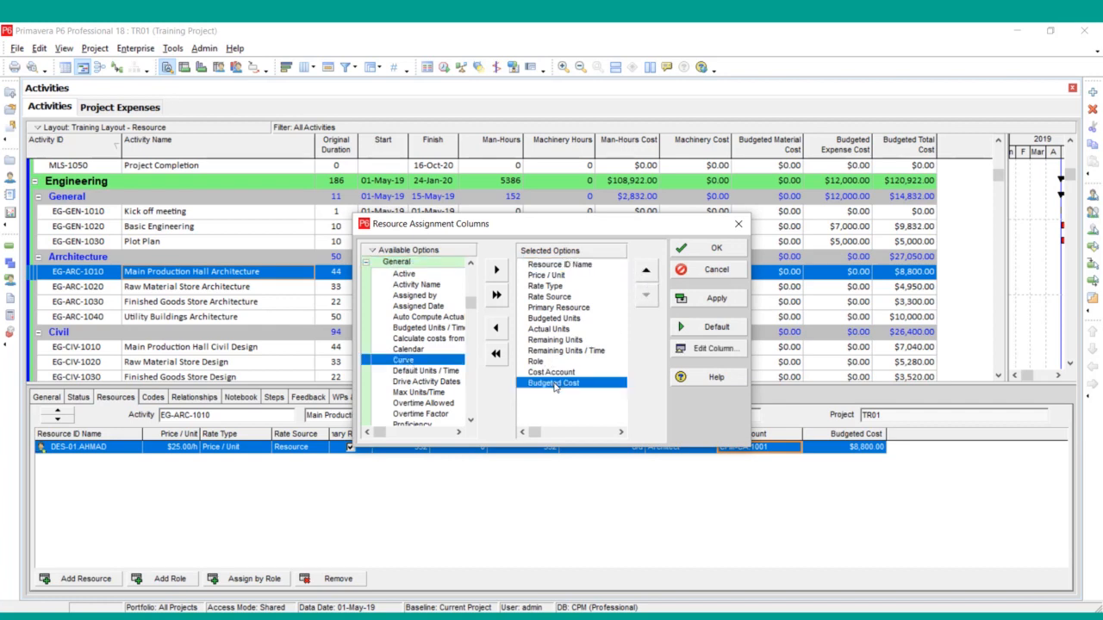
left_click(496, 270)
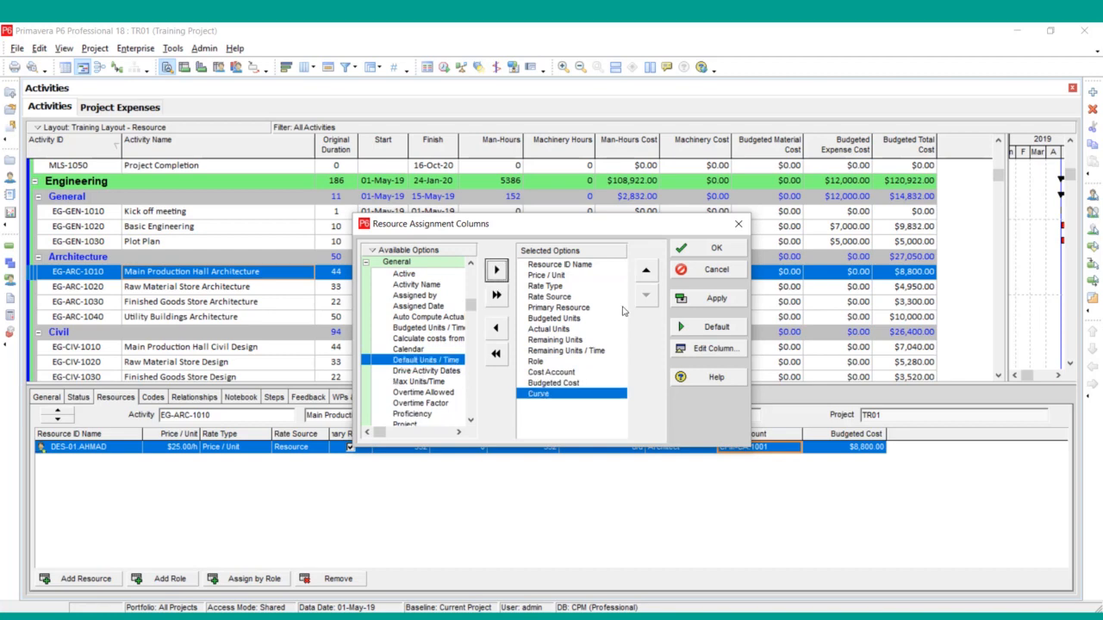
left_click(716, 298)
left_click(715, 248)
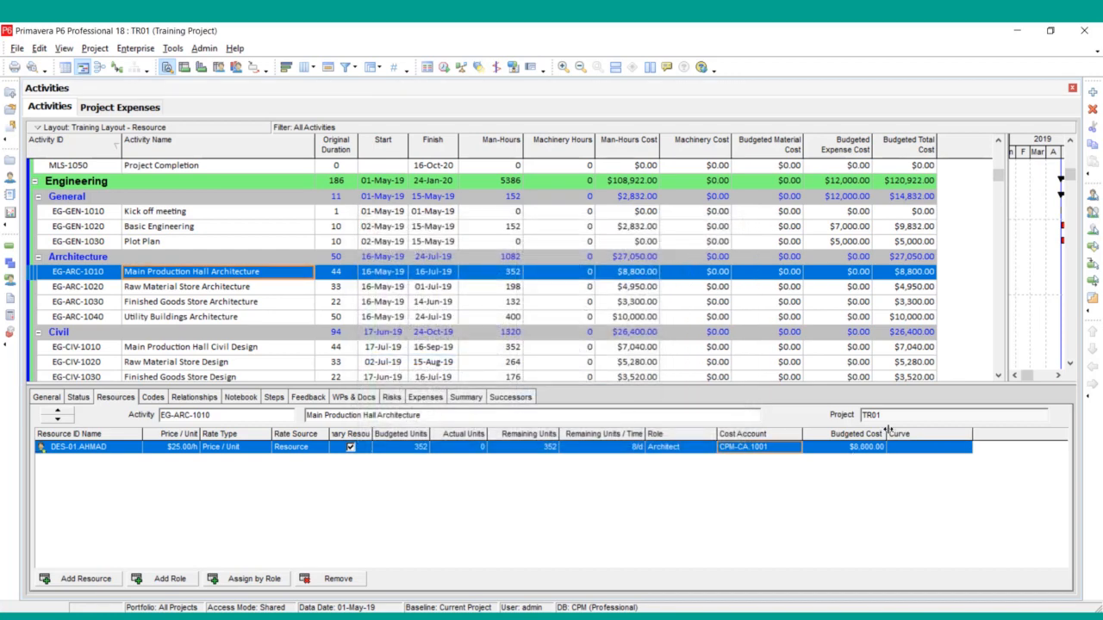
Step: Assign the Linear curve to the architect resource of activity EG-ARC-1010, Main Production Hall Architecture
left_click(966, 448)
left_click(965, 448)
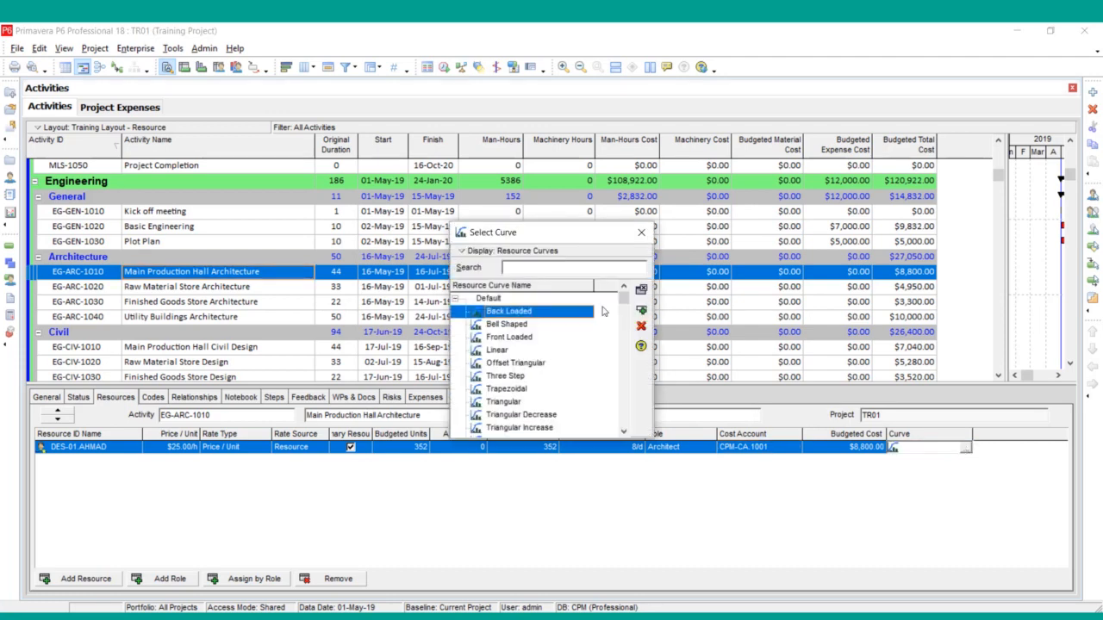
left_click(501, 351)
double_click(502, 351)
left_click(965, 448)
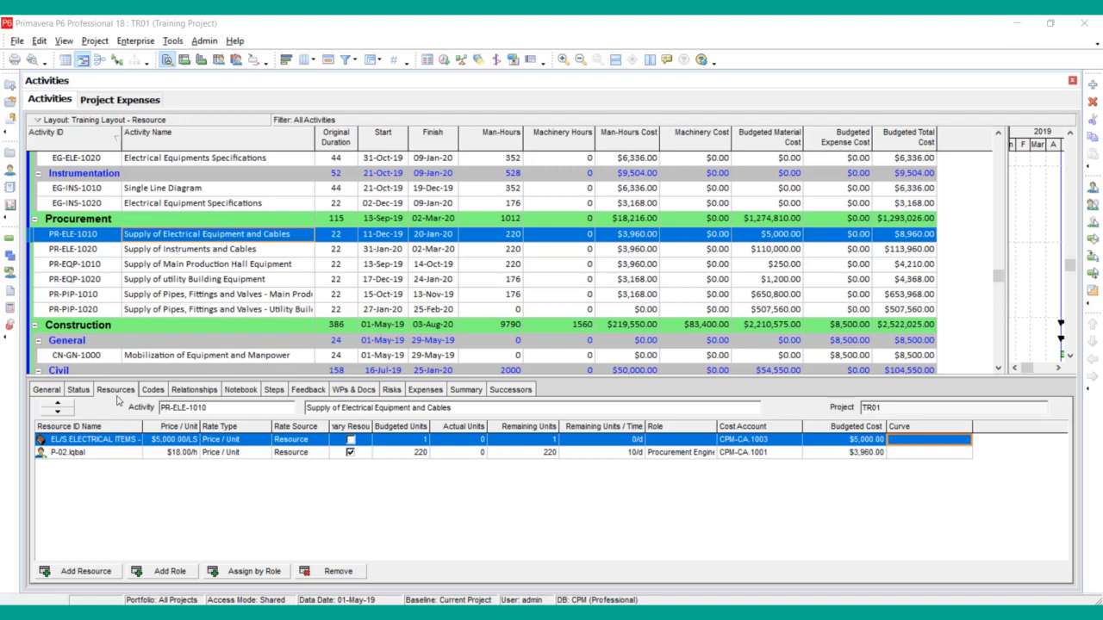
Step: Review the curve choices available for the electrical items resource of activity PR-ELE-1010, and close the selection
left_click(963, 442)
left_click(964, 443)
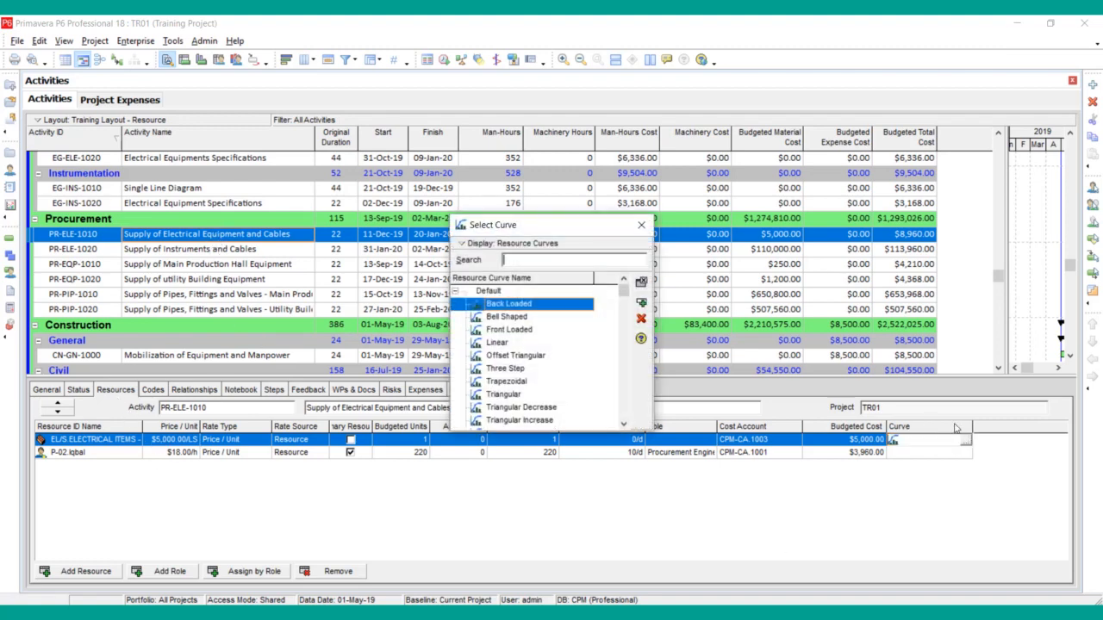
left_click(642, 231)
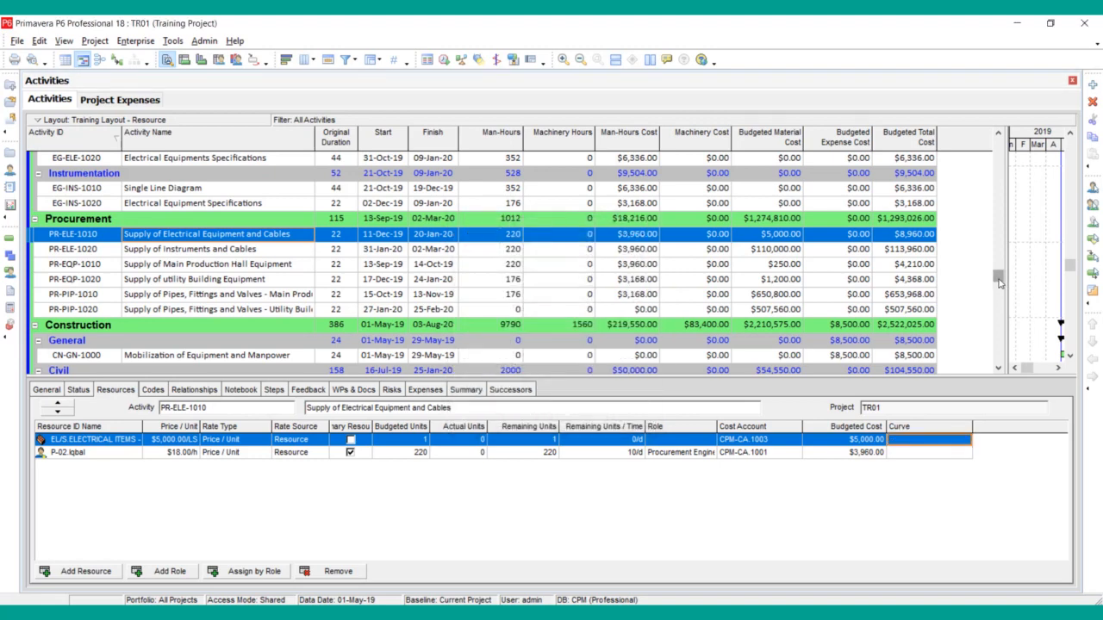
Step: Create a new global change named Linear Curve Assignment
left_click_drag(998, 283, 997, 144)
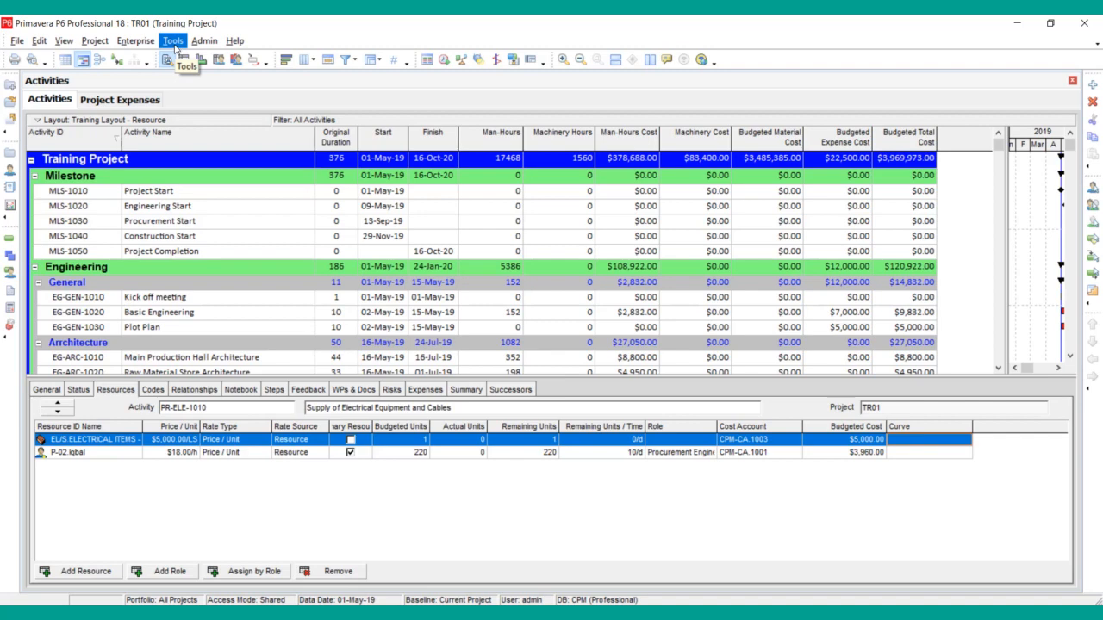
left_click(173, 41)
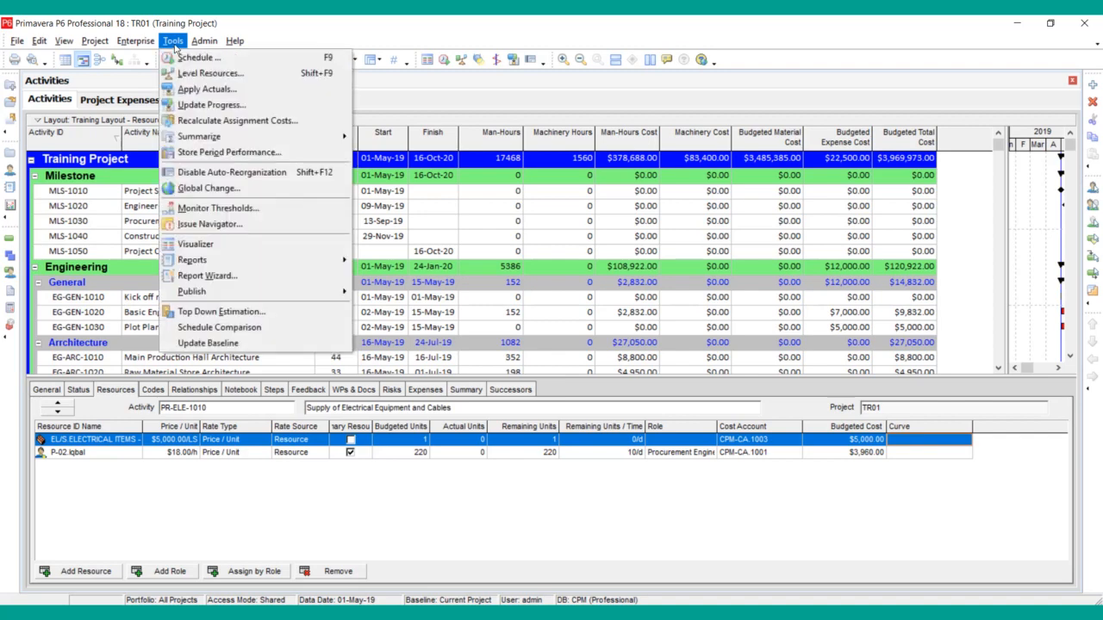
left_click(214, 188)
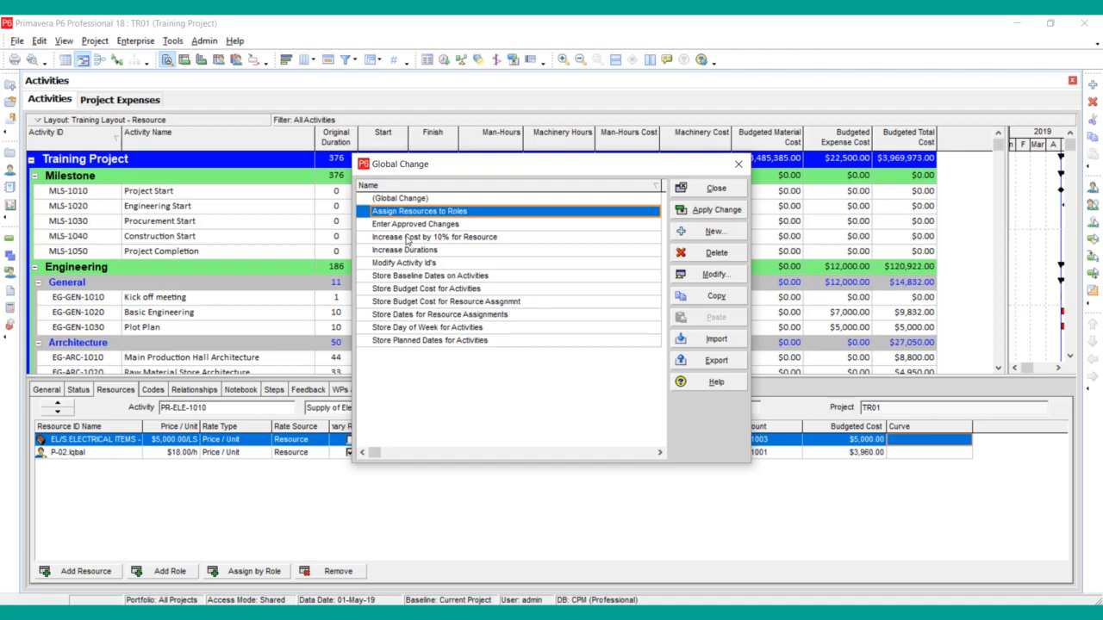
left_click(689, 233)
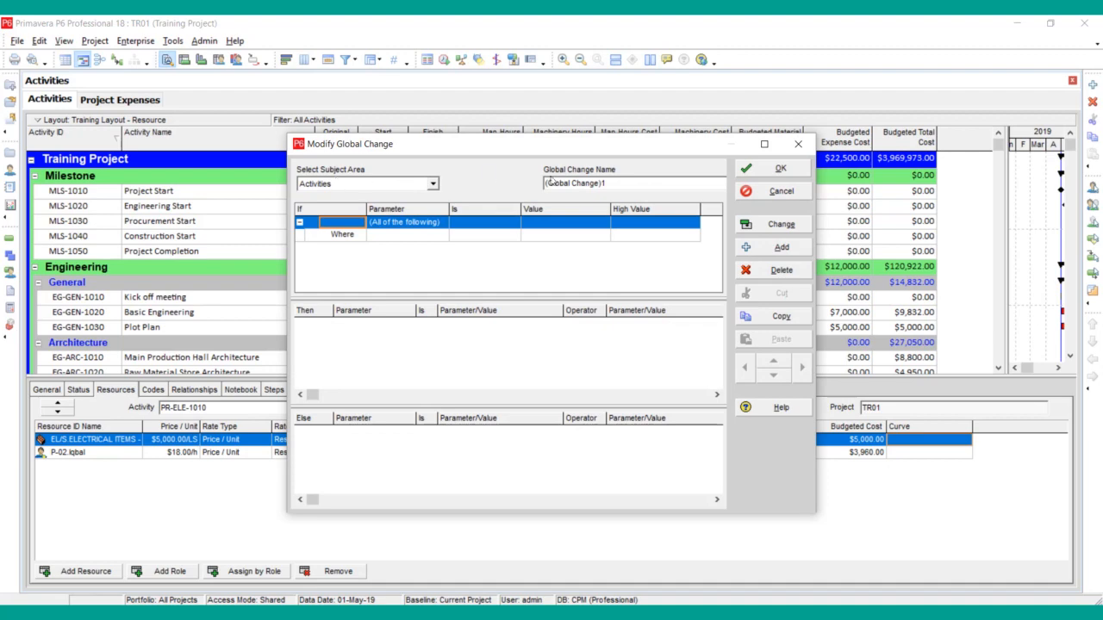
left_click_drag(622, 184, 479, 182)
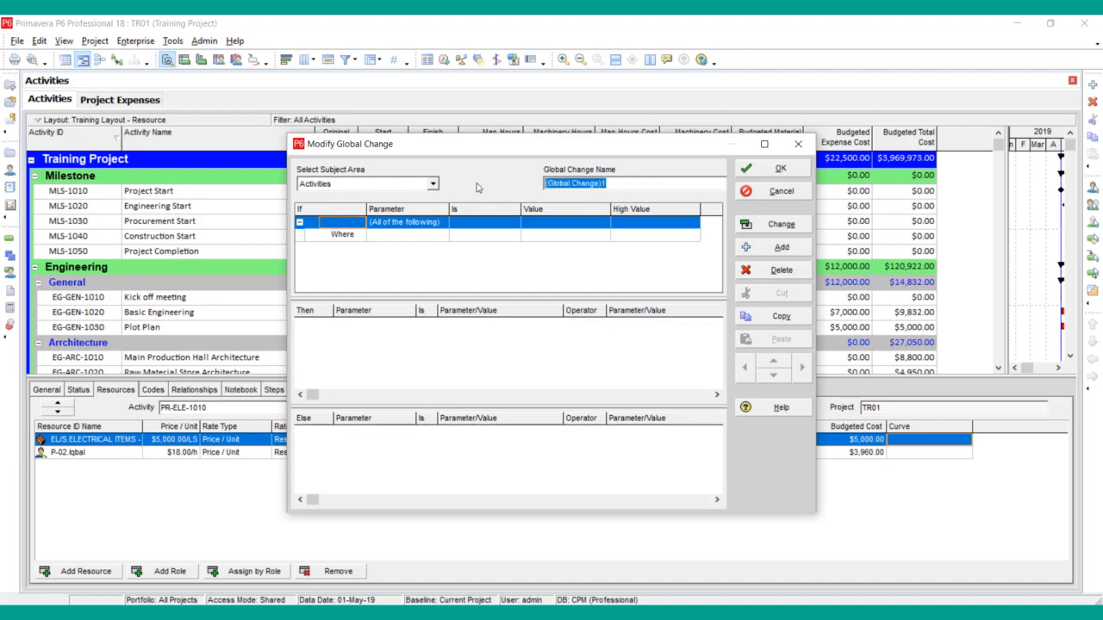
type("Linea")
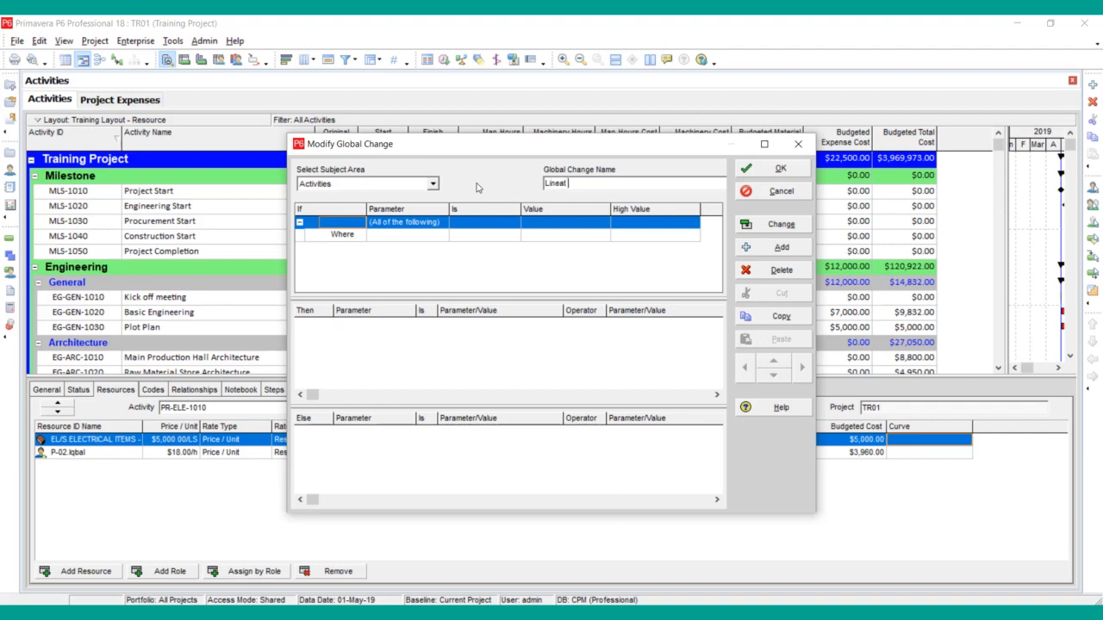
type("rve Assignment")
Step: Set the subject area of the global change to Activity Resource Assignments
left_click(396, 186)
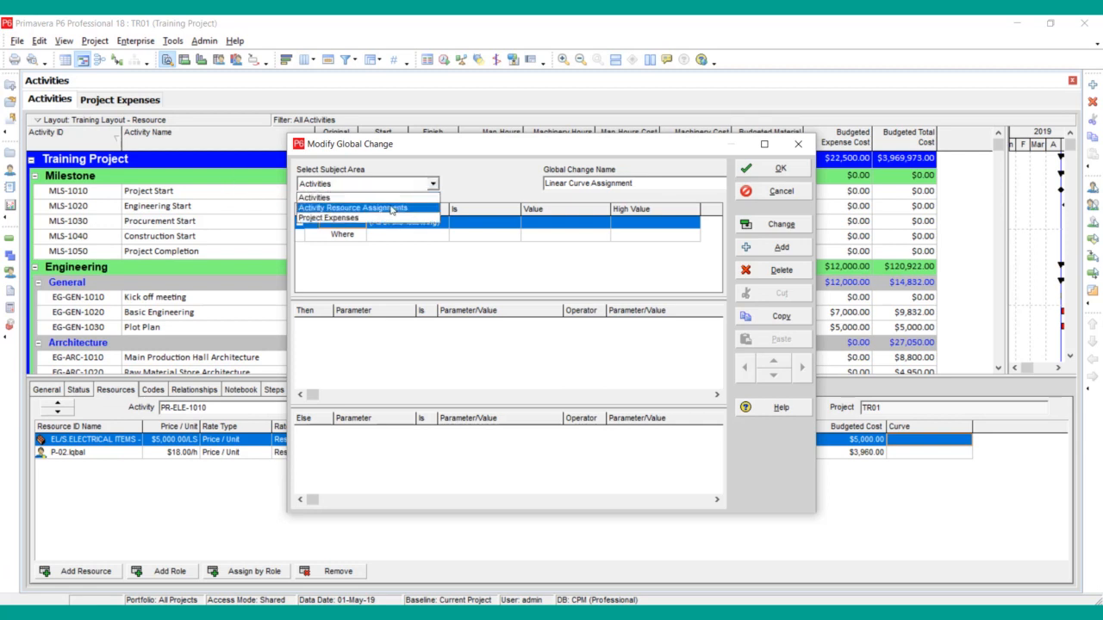
left_click(392, 208)
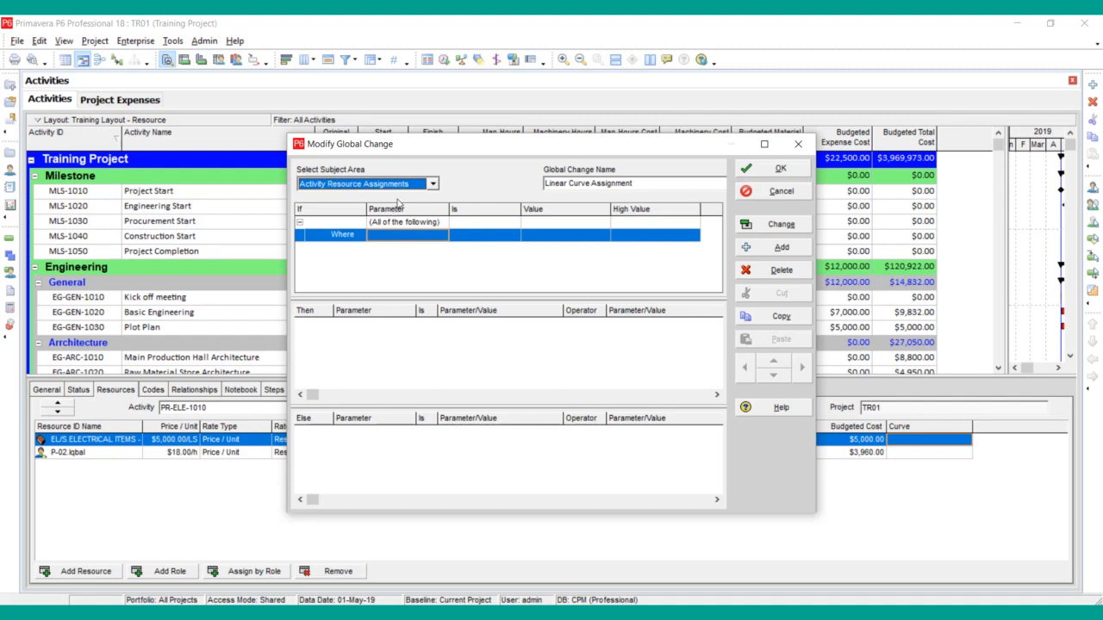
left_click(410, 183)
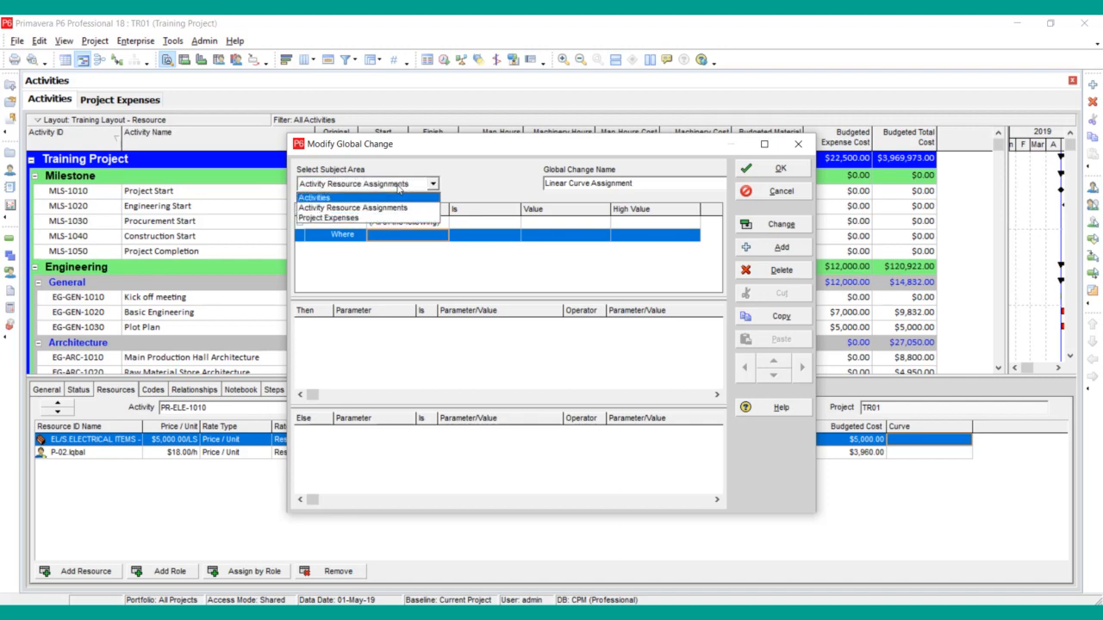
left_click(431, 207)
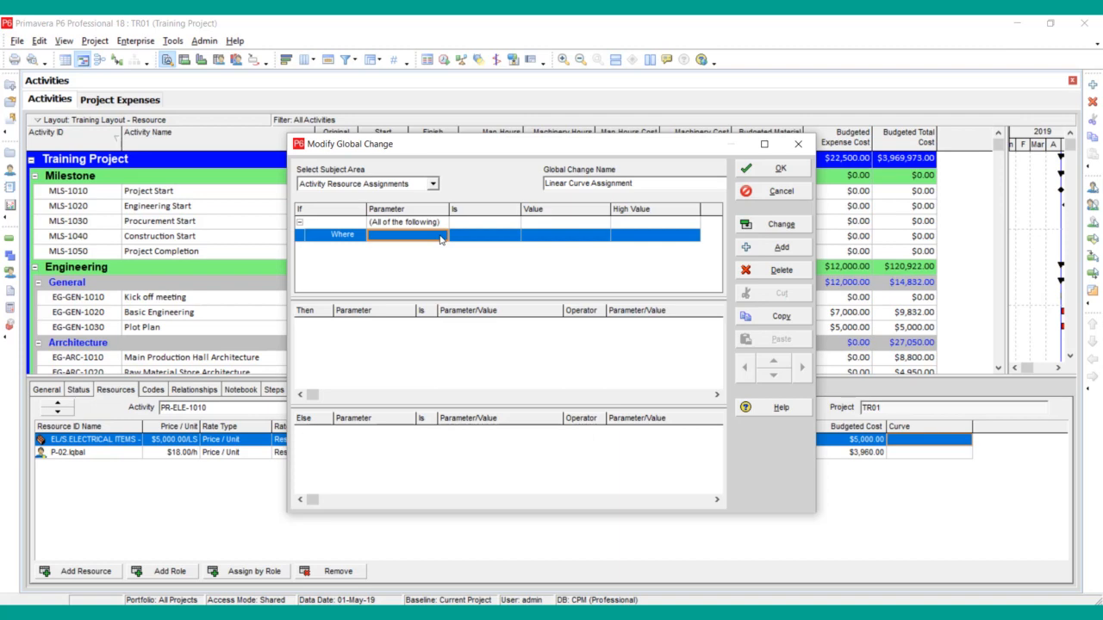
Step: Define the first If condition as WBS is under TR01.2, Engineering
left_click(440, 239)
left_click(441, 238)
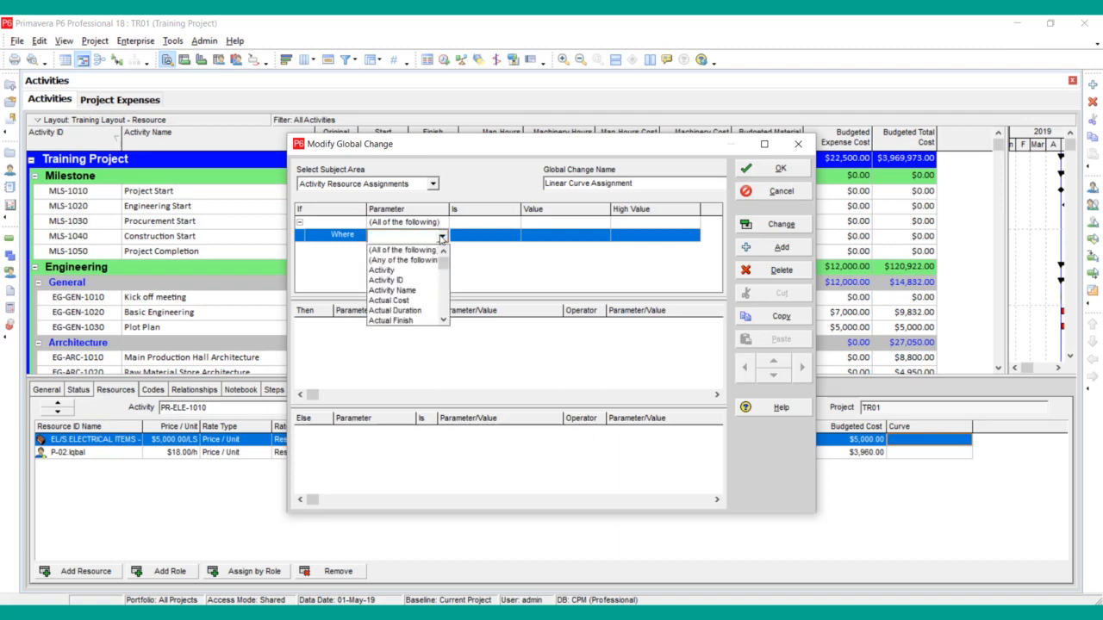
key("w")
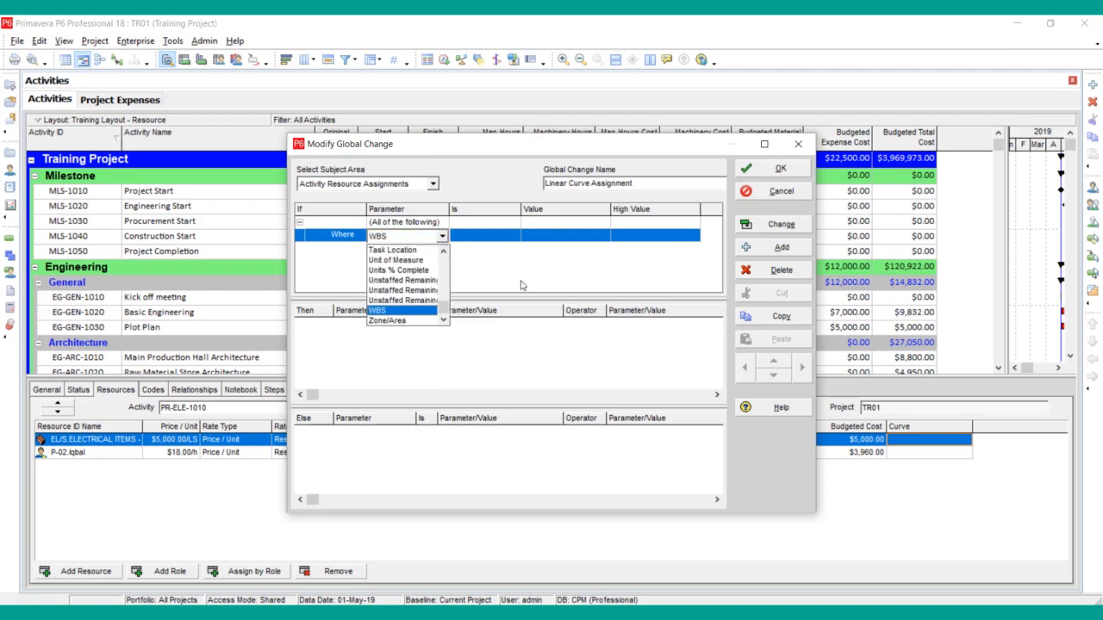
left_click(415, 311)
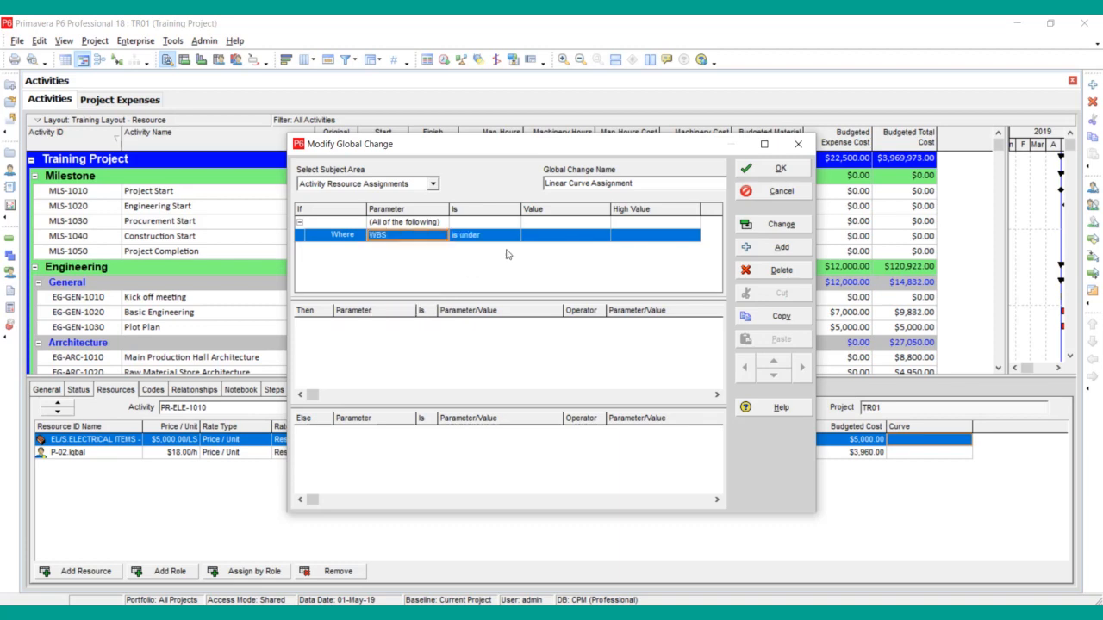
left_click(605, 235)
left_click(604, 234)
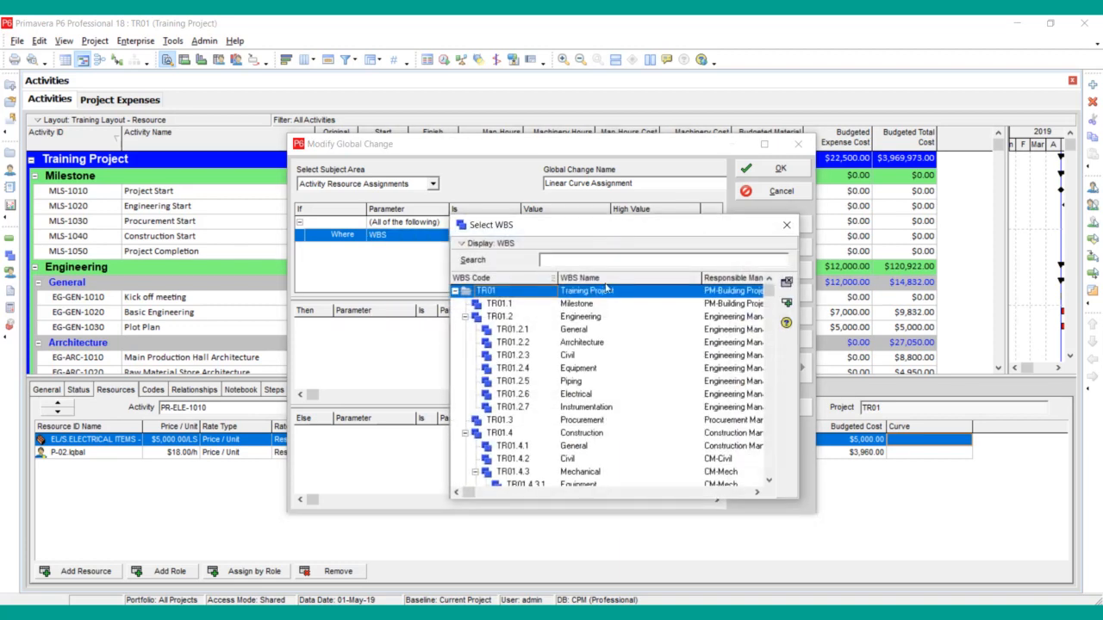
double_click(589, 318)
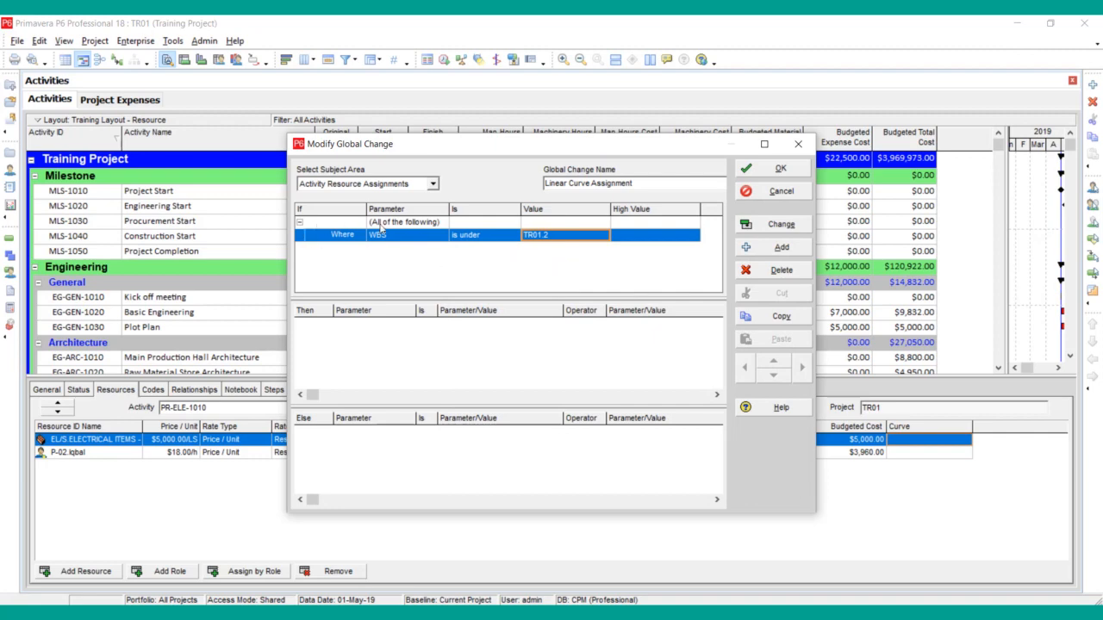
Step: Add a second If condition, joined by And, on the WBS parameter with the operator is under
left_click(780, 224)
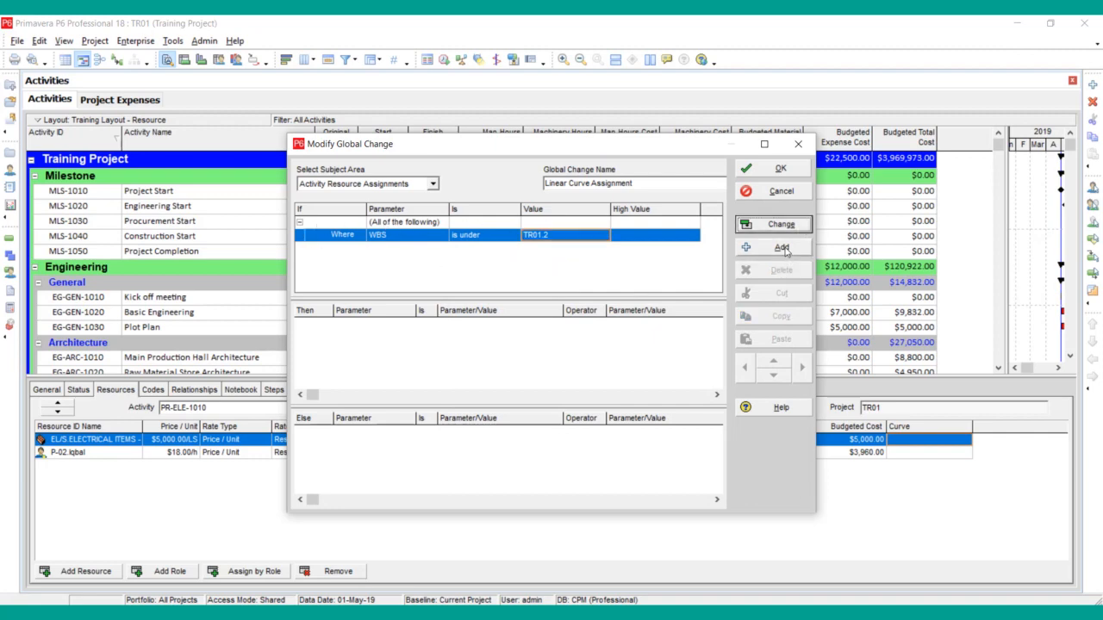
left_click(780, 247)
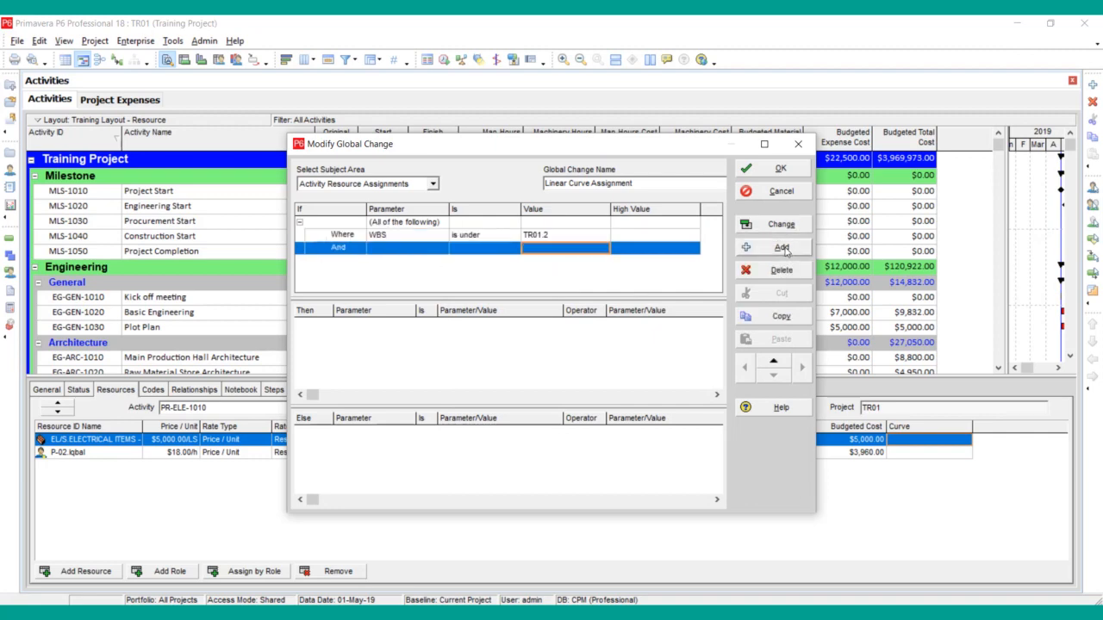
left_click(338, 248)
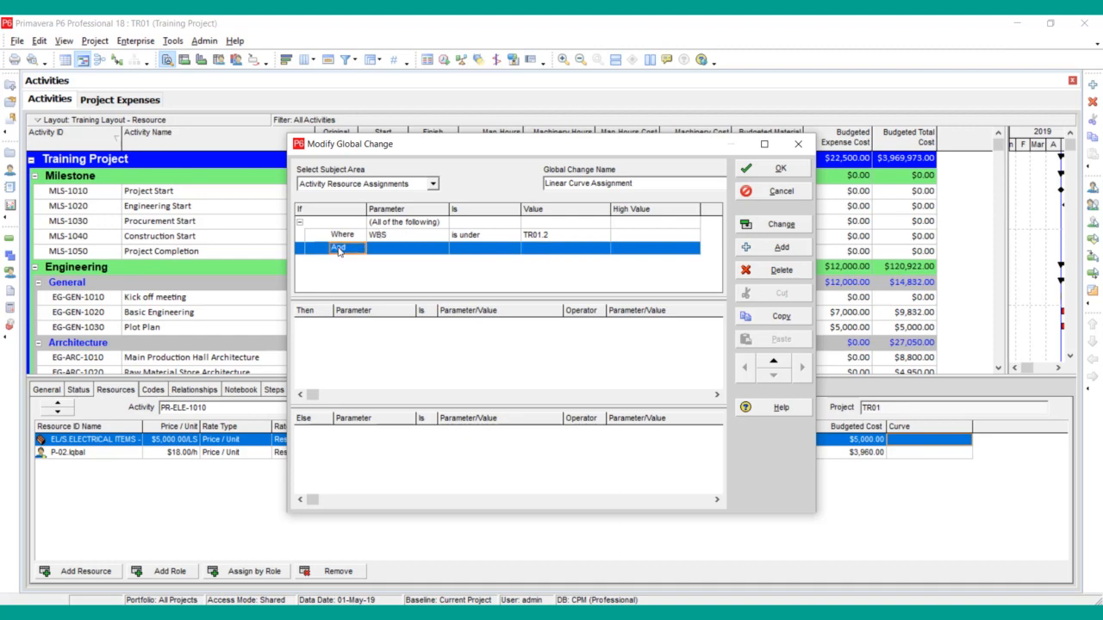
left_click(426, 248)
left_click(430, 250)
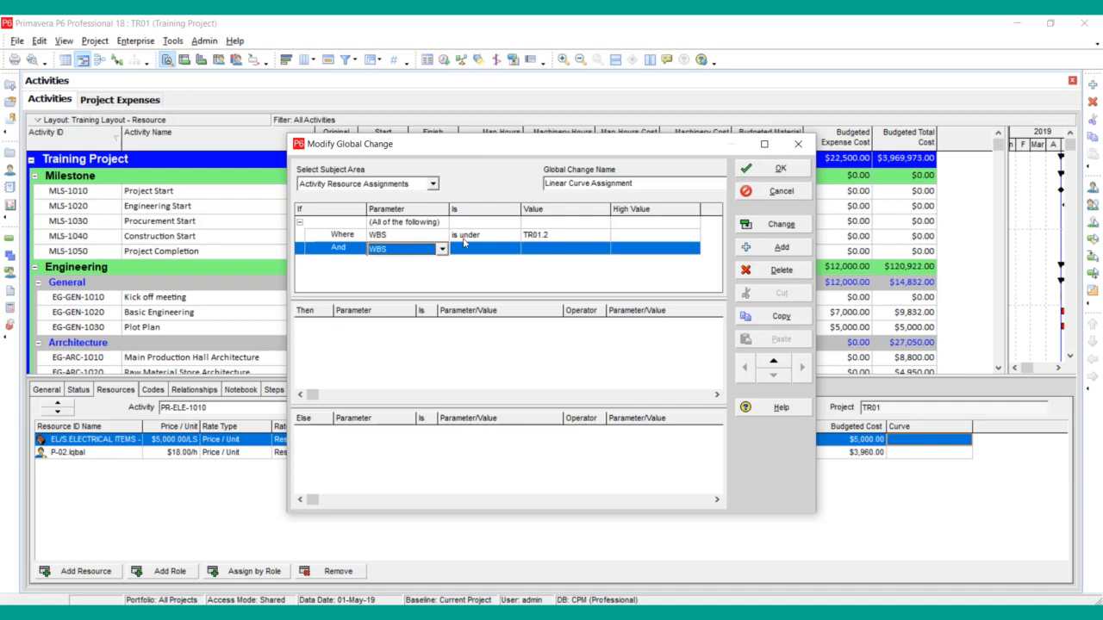
left_click(496, 249)
left_click(498, 250)
left_click(498, 249)
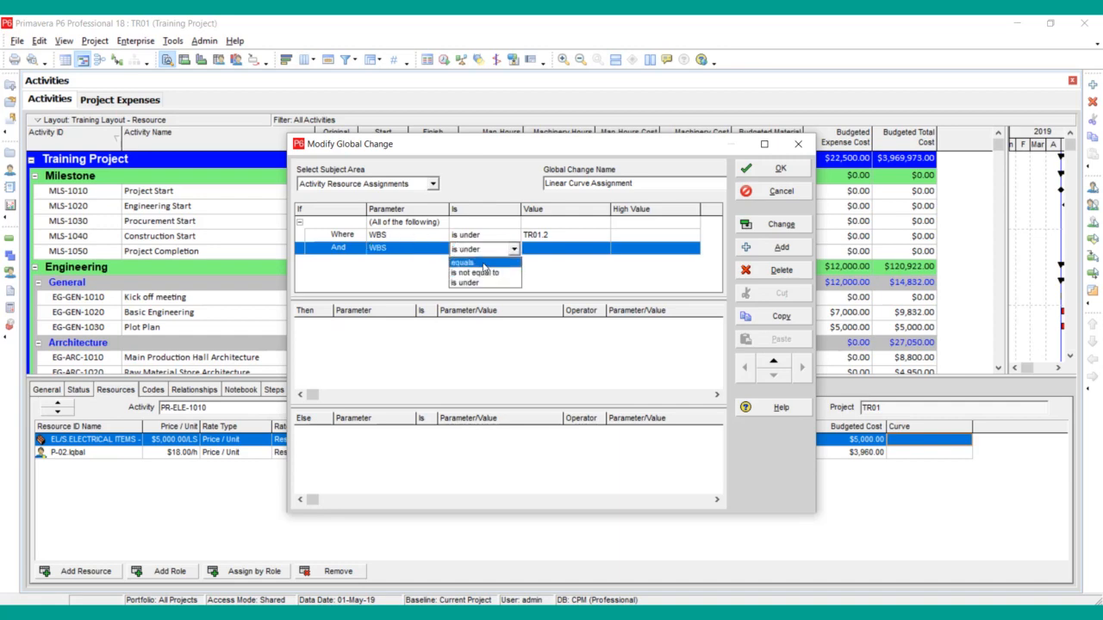
left_click(484, 263)
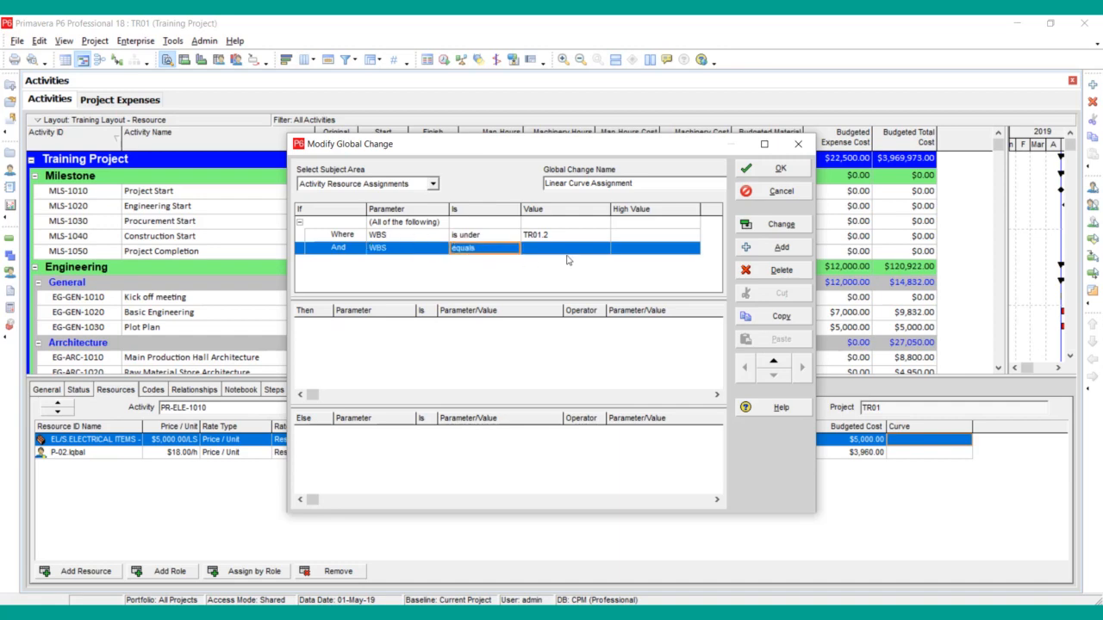
left_click(506, 249)
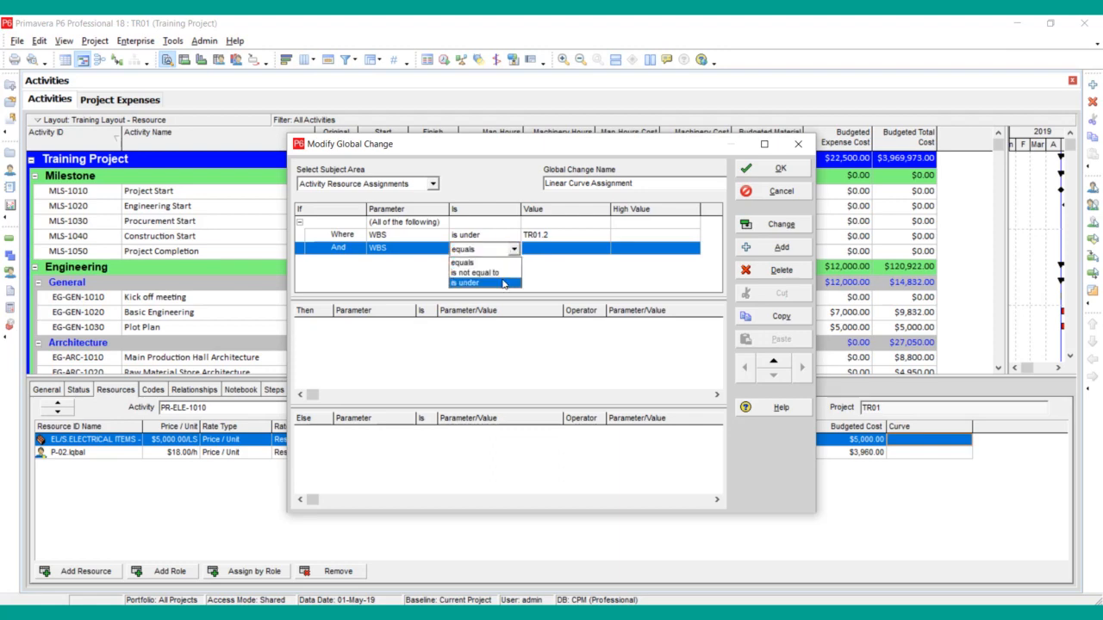
left_click(502, 283)
Step: Set the second WBS condition's value to TR01.3, Procurement
left_click(607, 250)
left_click(607, 250)
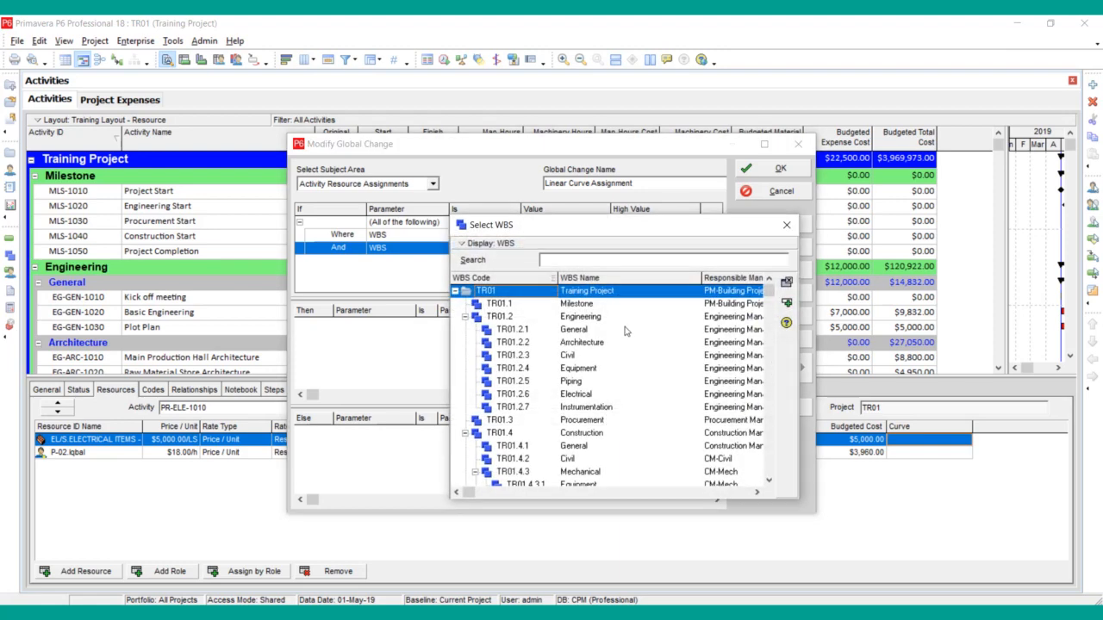
left_click(466, 317)
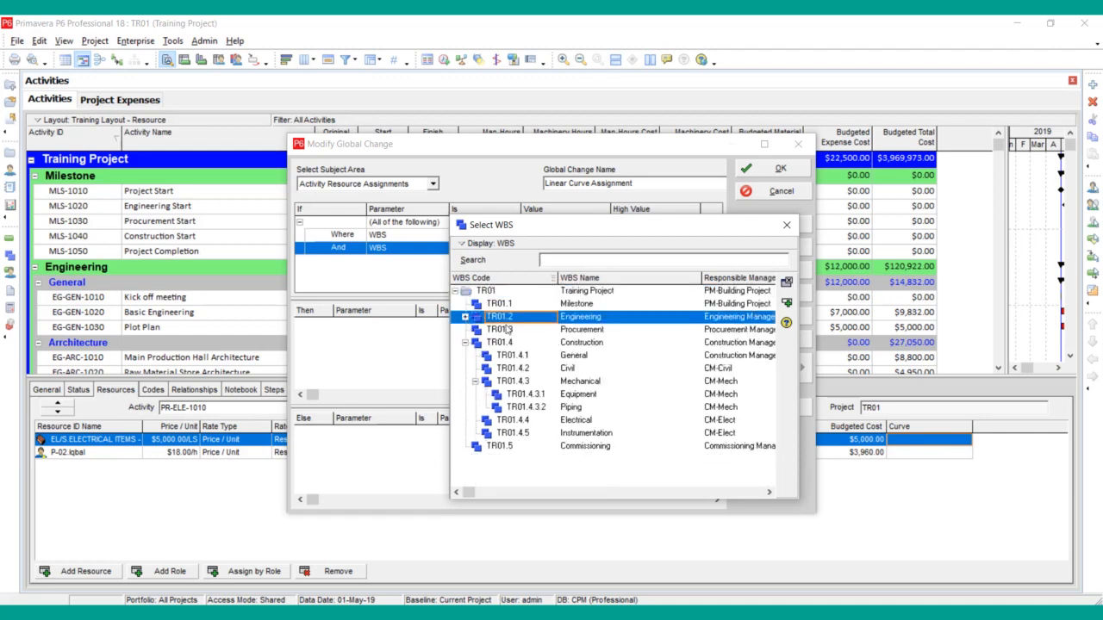
double_click(506, 330)
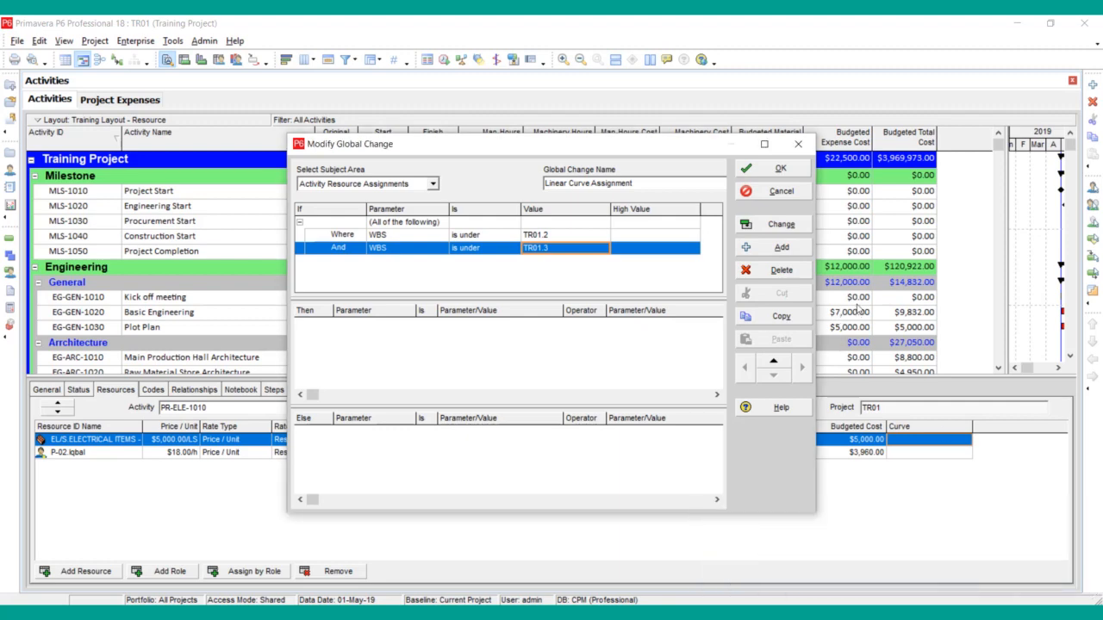
Step: Add a third If condition stating that WBS is under TR01.5, Commissioning
left_click(782, 249)
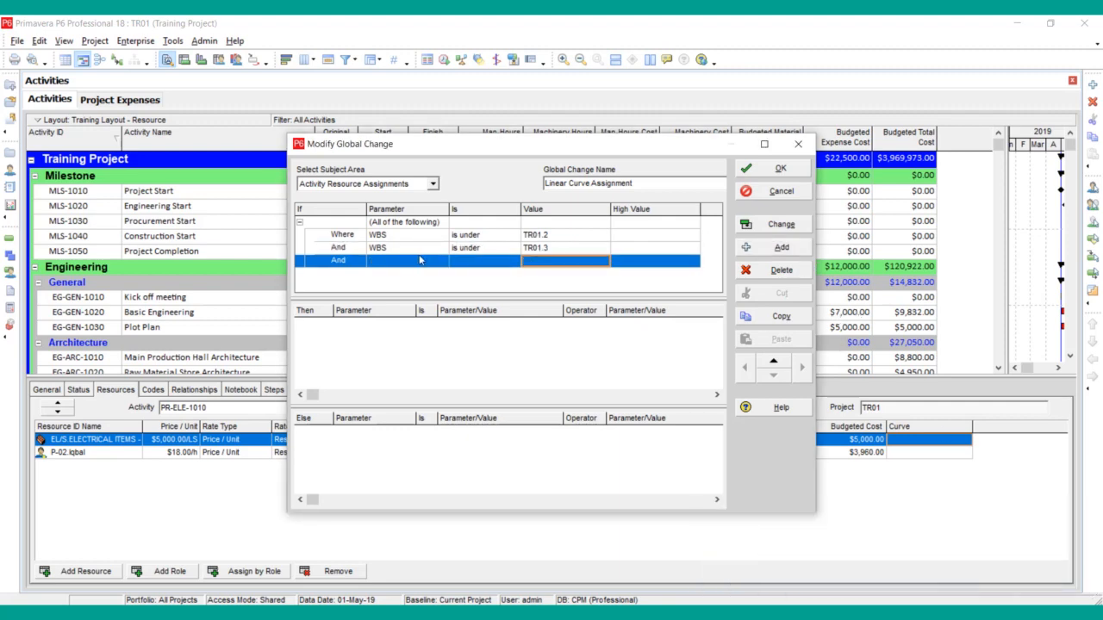
left_click(419, 260)
left_click(420, 260)
scroll(405, 319, "down", 10)
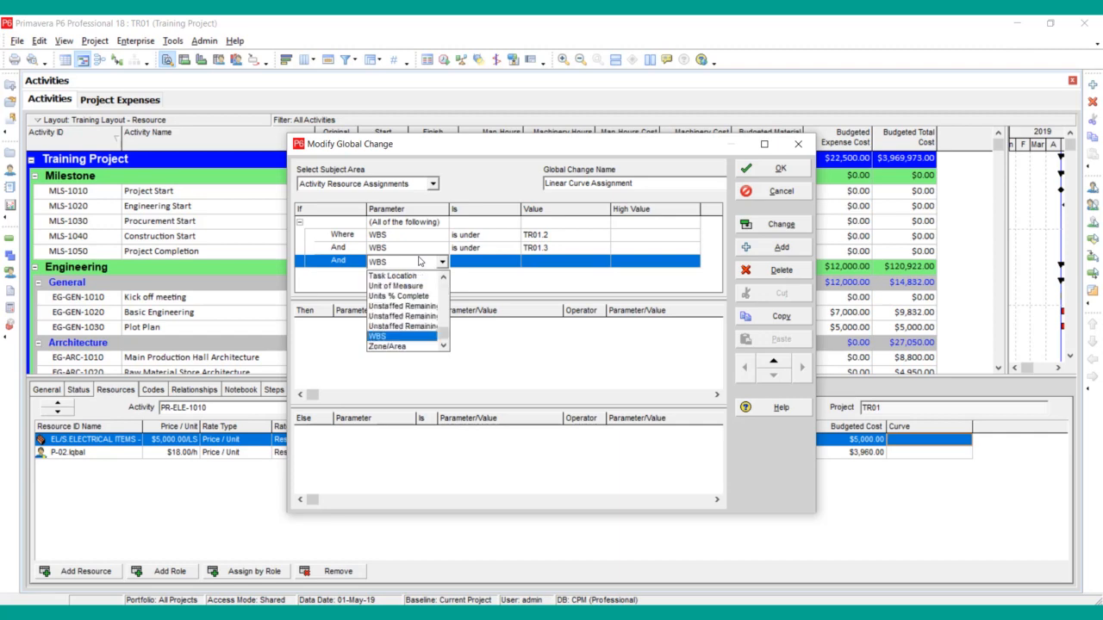
left_click(404, 336)
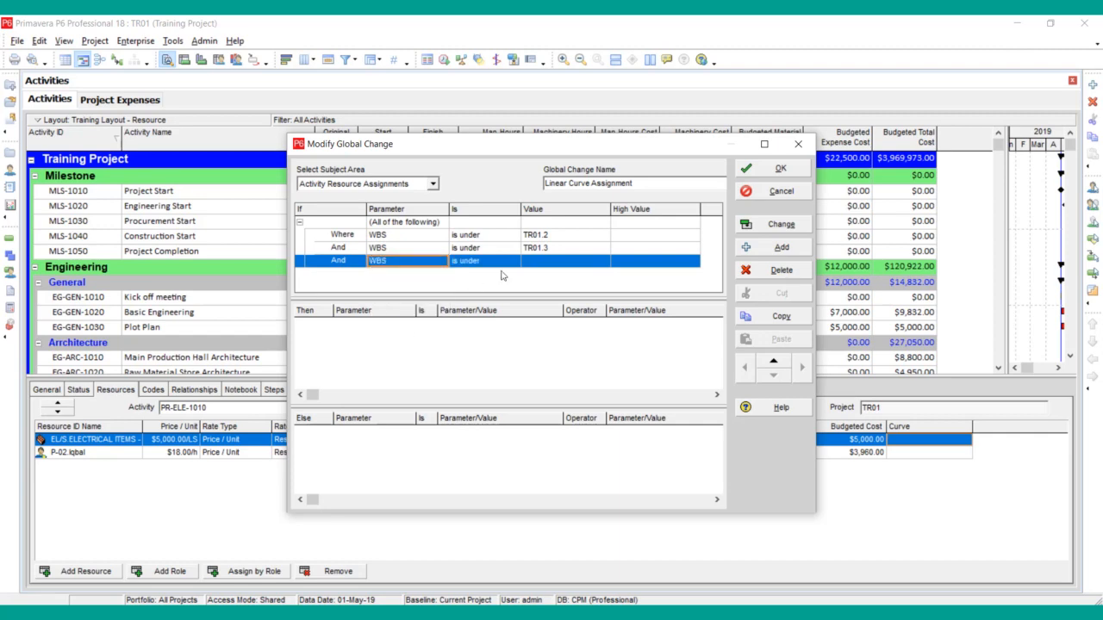
left_click(571, 265)
left_click(602, 266)
left_click(603, 261)
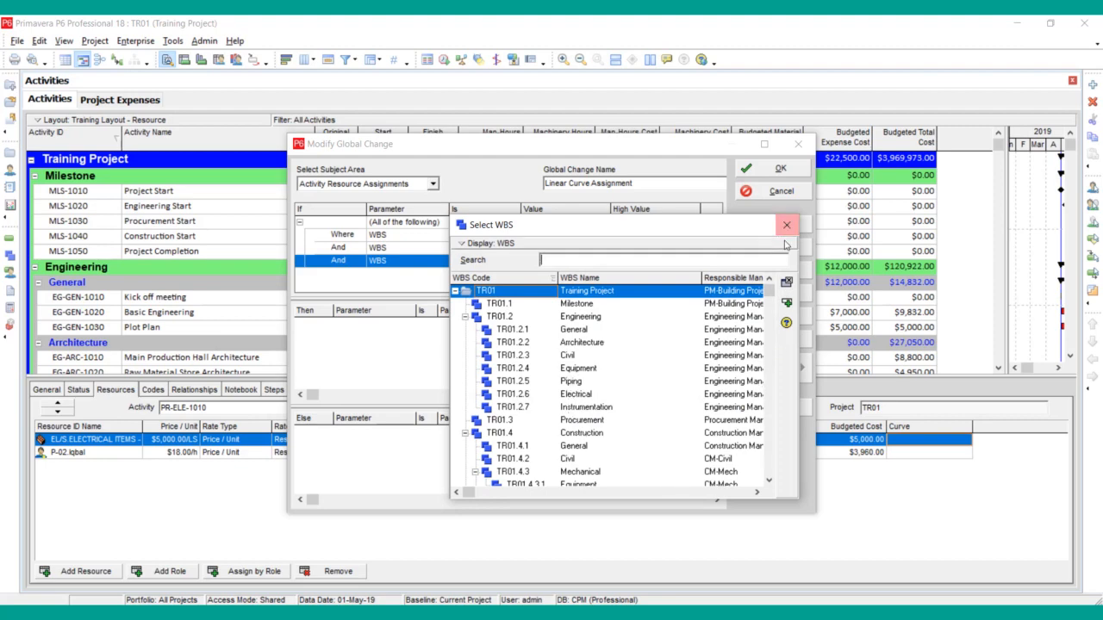
left_click_drag(769, 291, 767, 469)
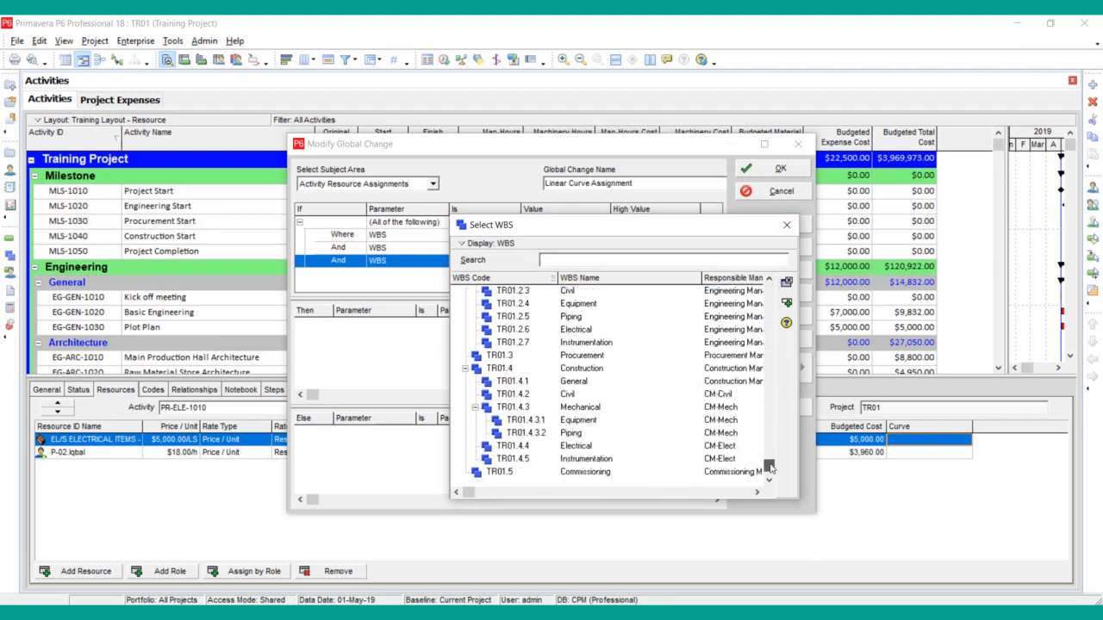
left_click(580, 475)
double_click(580, 475)
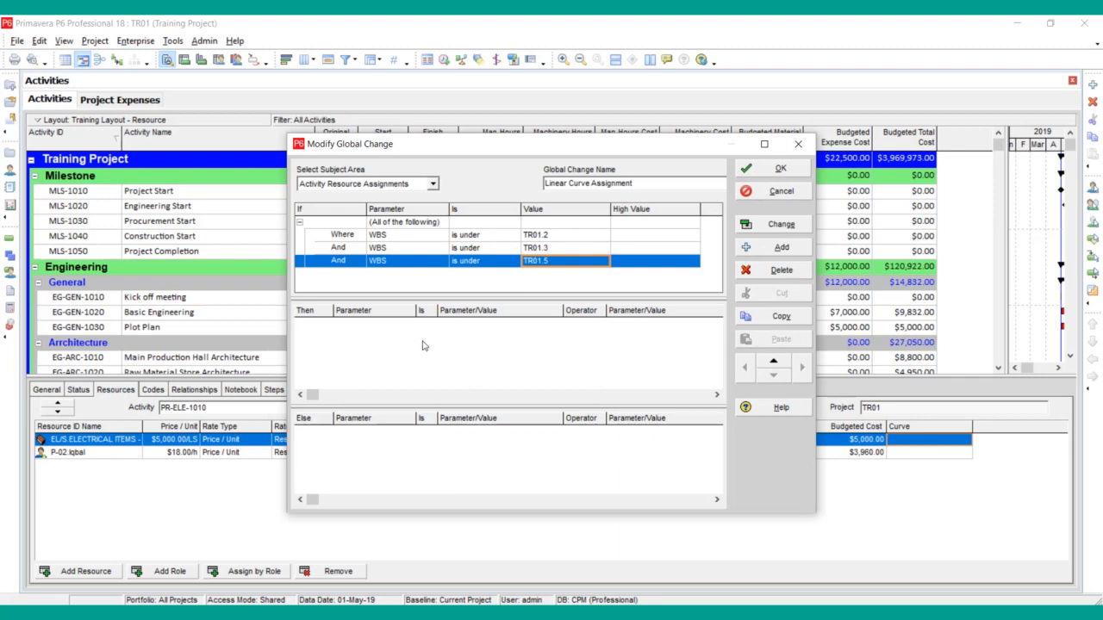
Step: Add a Then statement to the global change that sets the Curve parameter equal to Linear
left_click(484, 357)
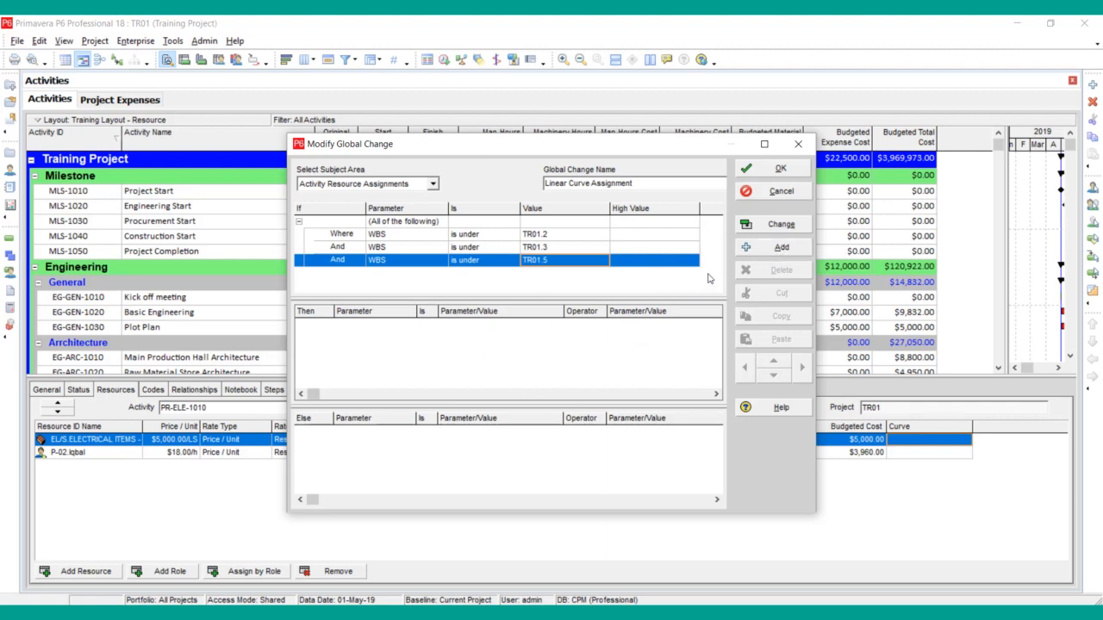
left_click(763, 249)
left_click(410, 325)
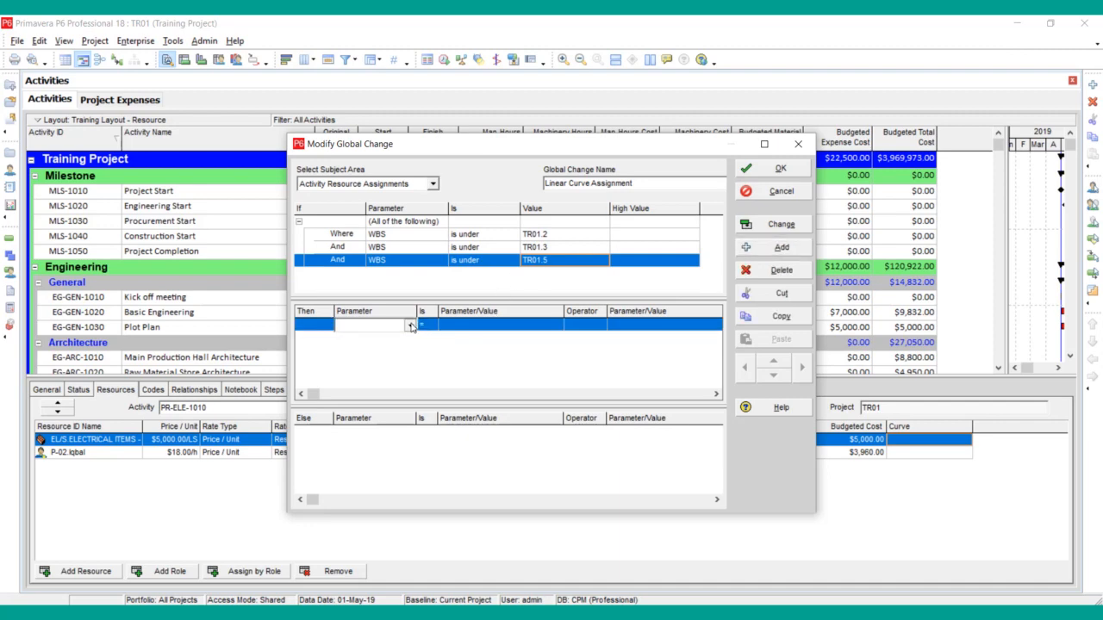
key("c")
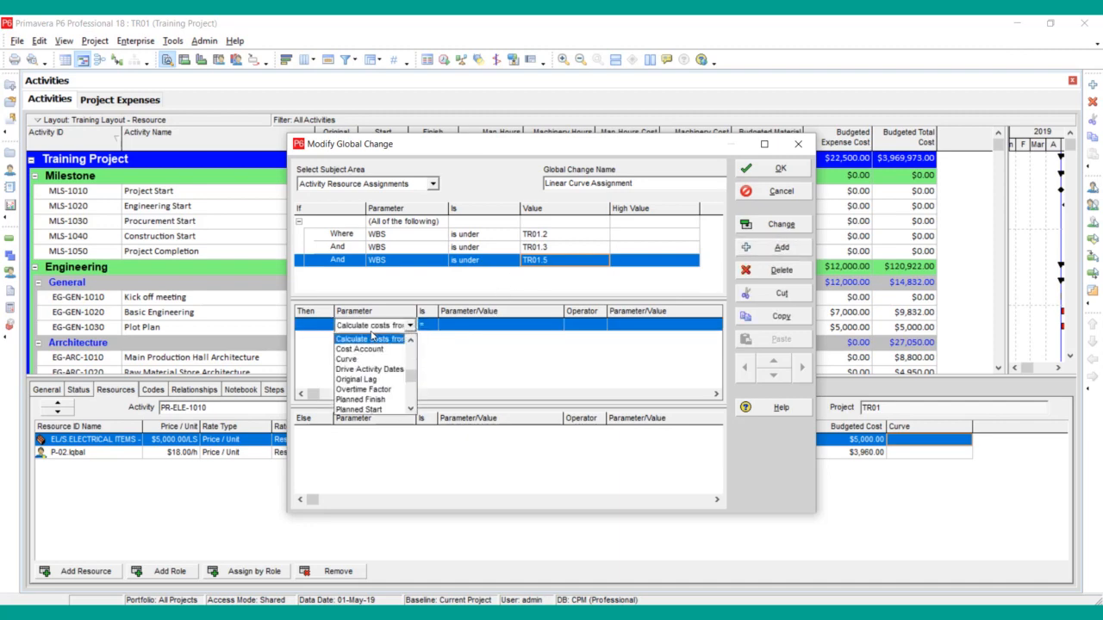
left_click(374, 359)
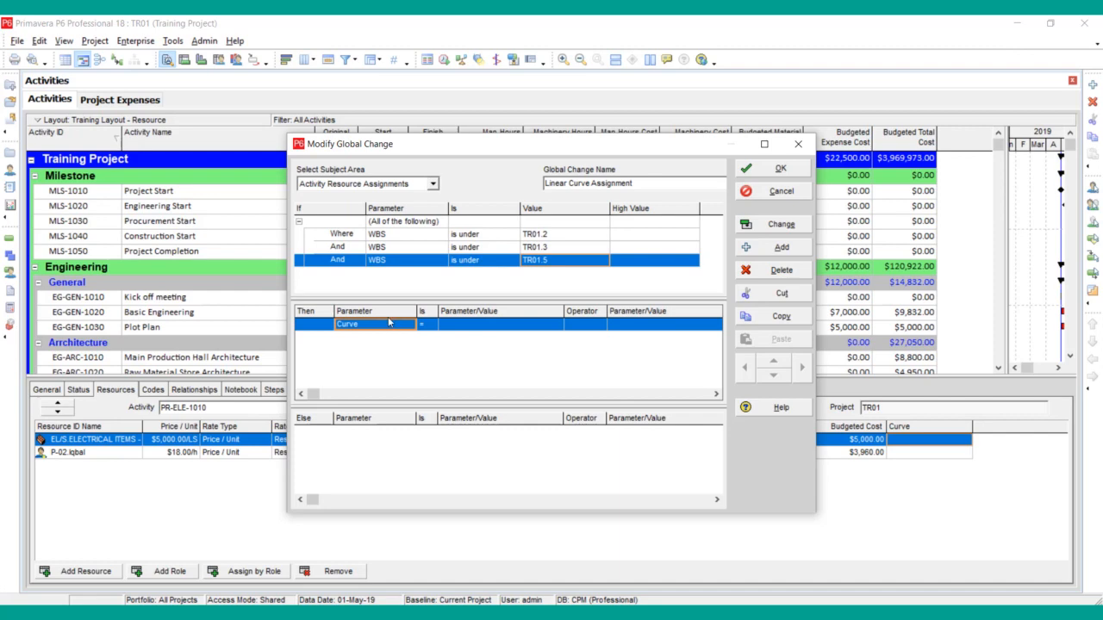
left_click(546, 327)
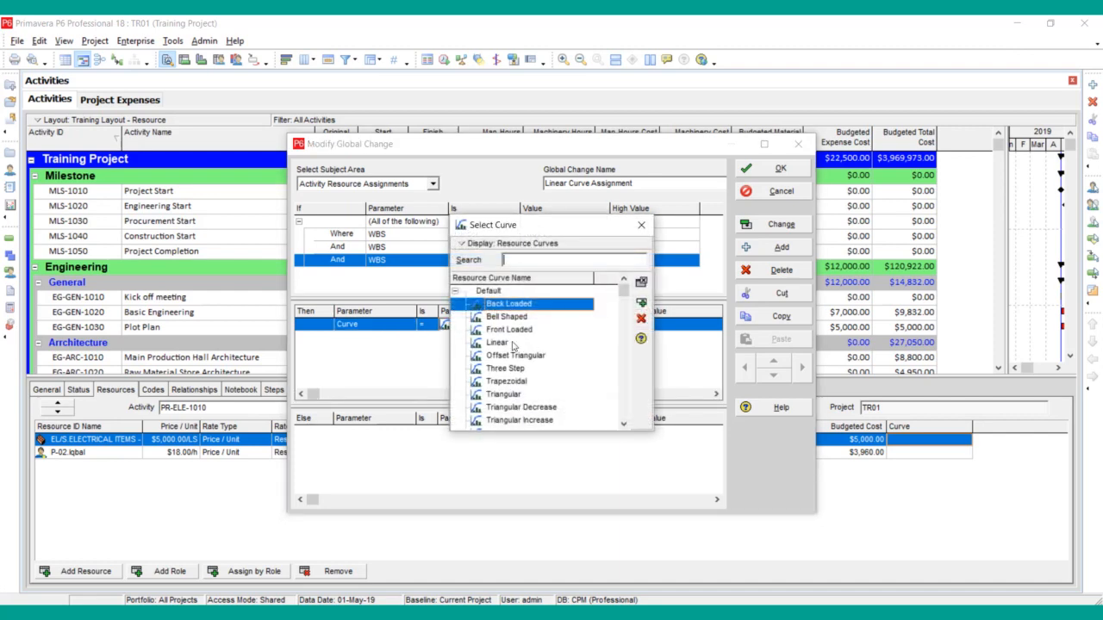
left_click(508, 343)
double_click(508, 343)
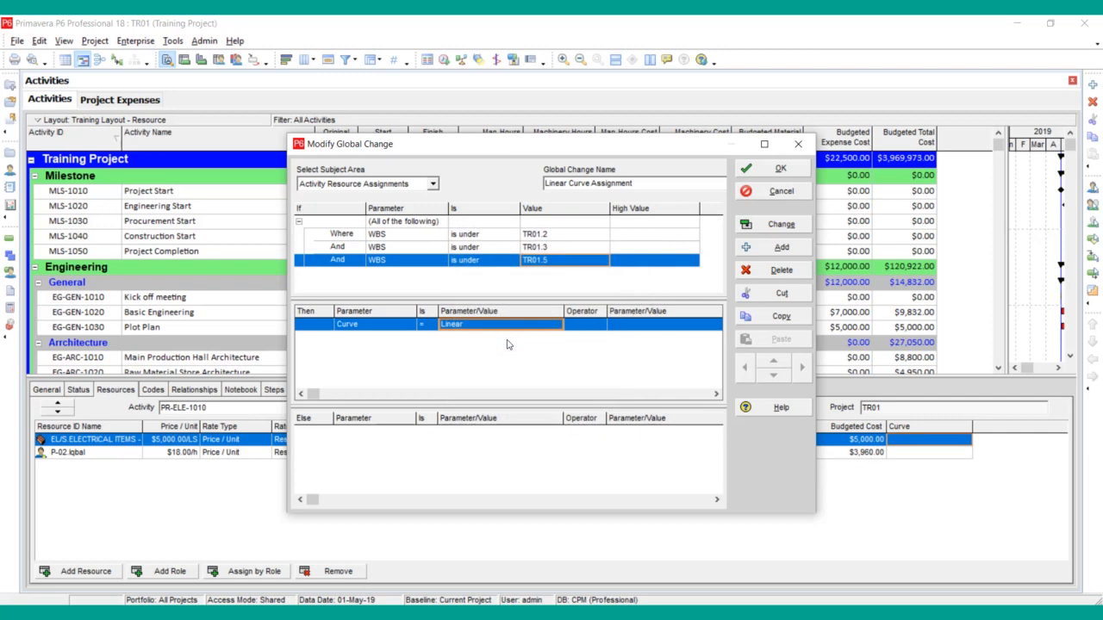
left_click(767, 225)
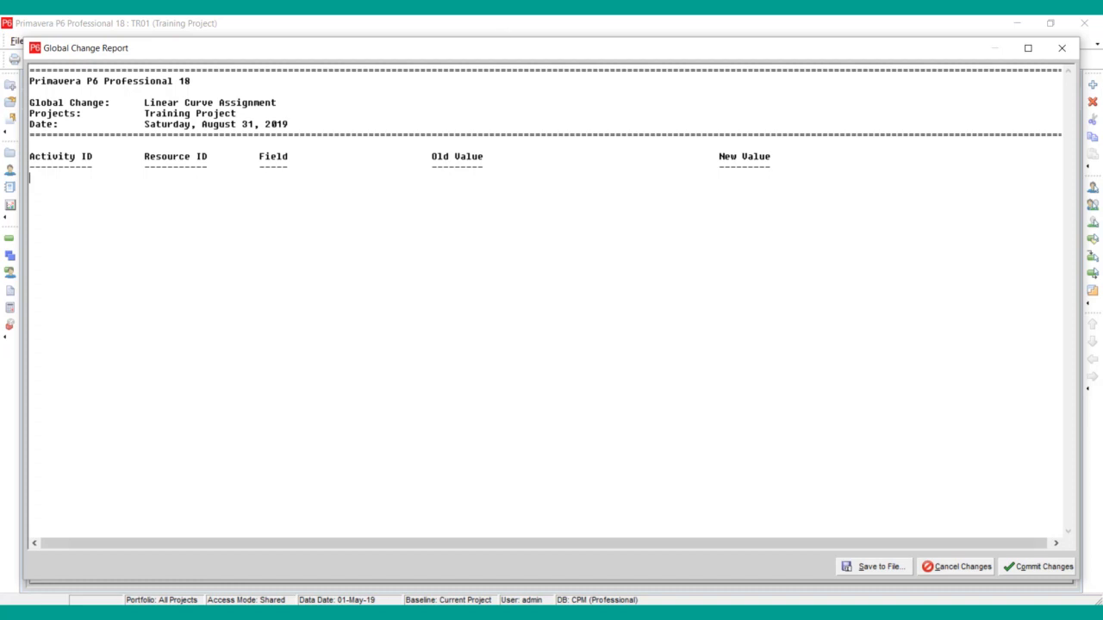
left_click(962, 568)
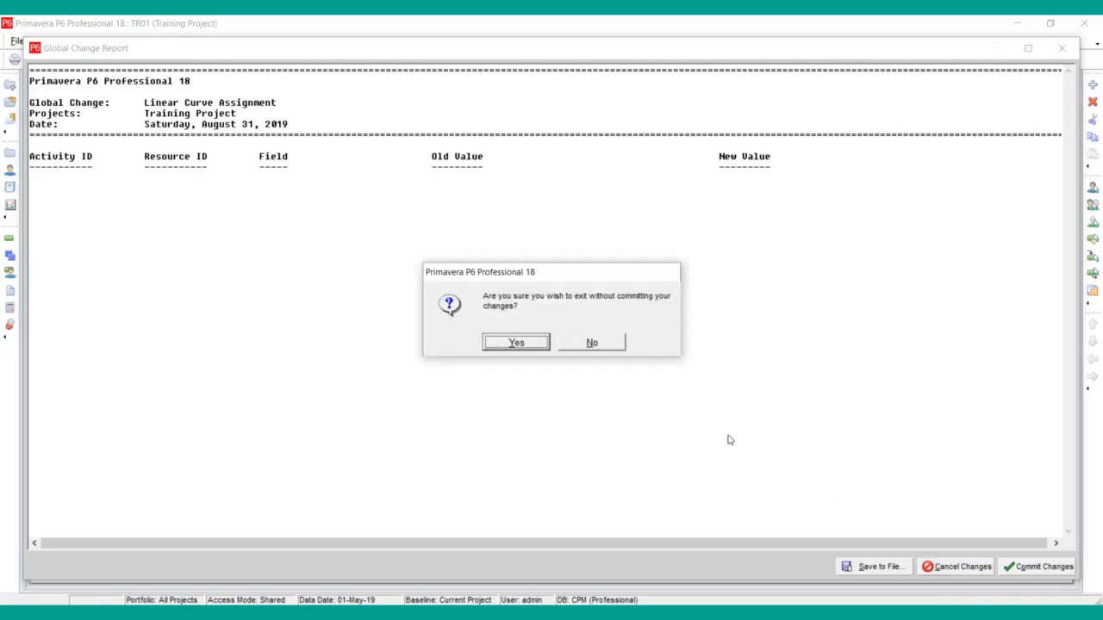
left_click(510, 344)
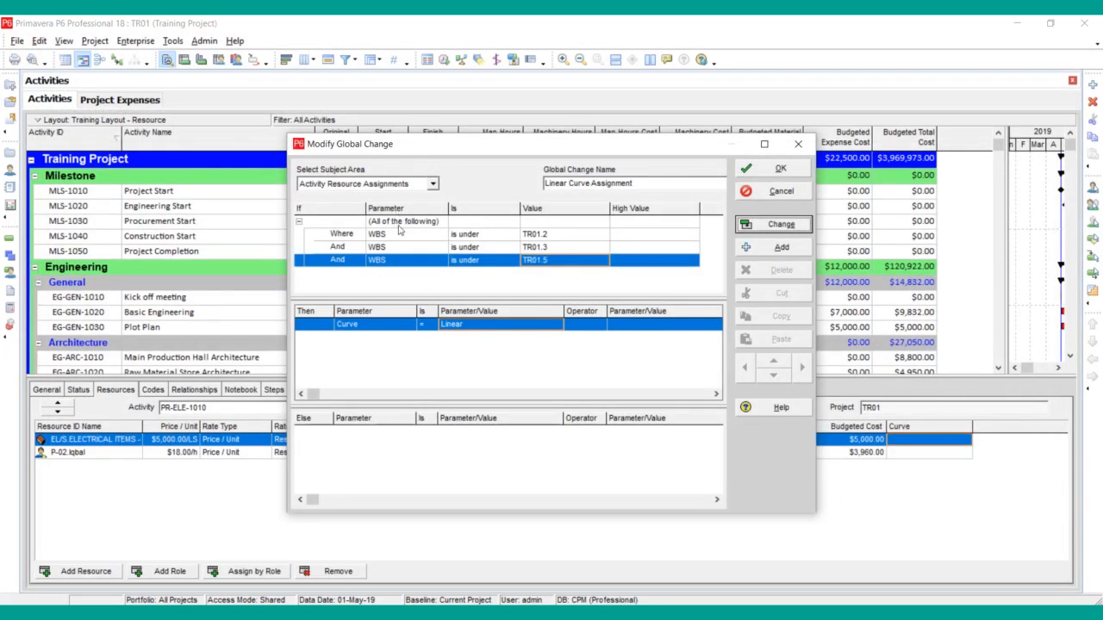
Step: Change the If condition grouping to Any of the following so the three WBS conditions are joined by Or
left_click(399, 224)
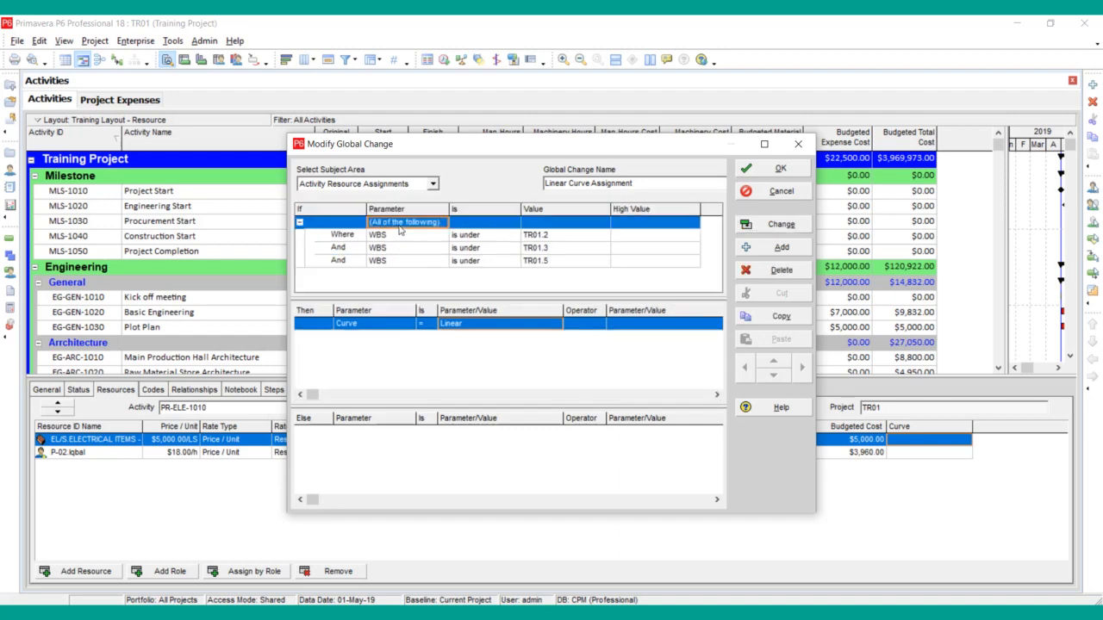
left_click(401, 224)
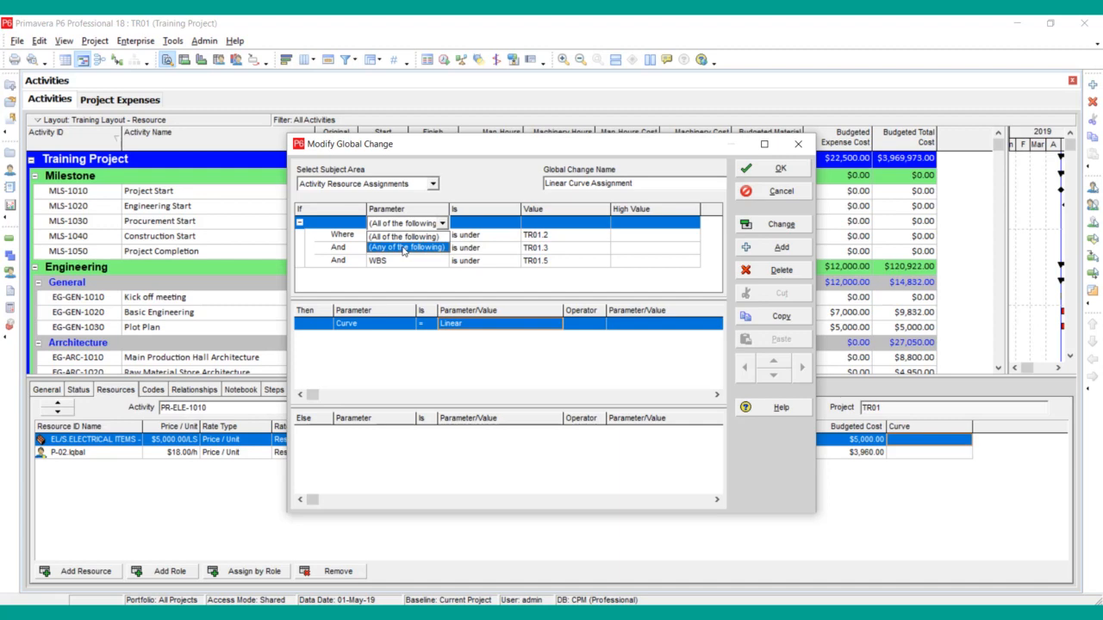
left_click(403, 249)
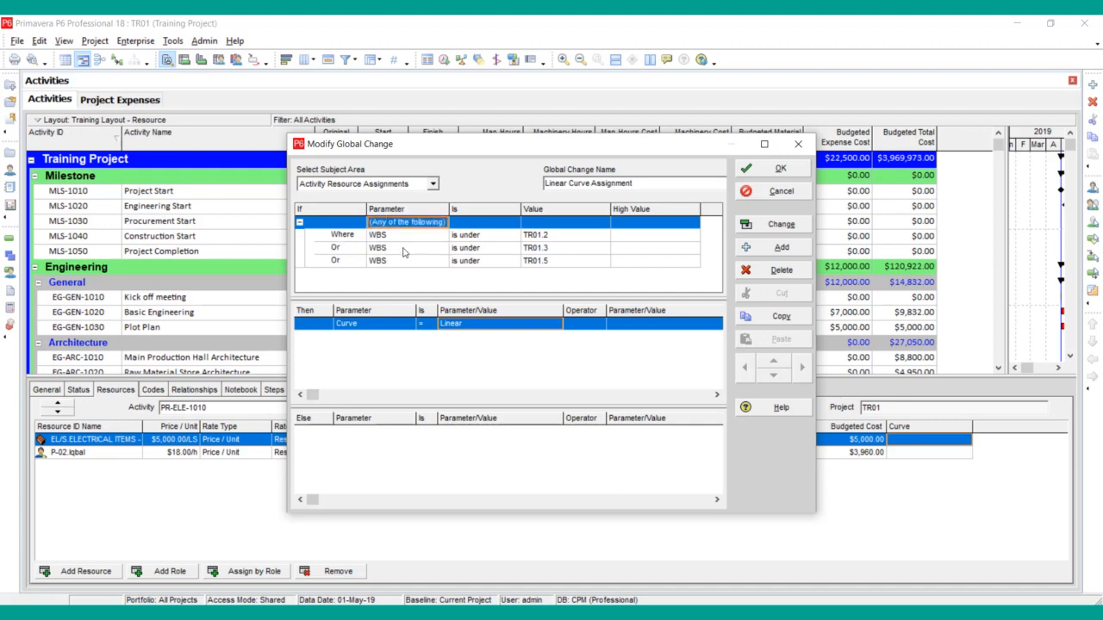
left_click(352, 250)
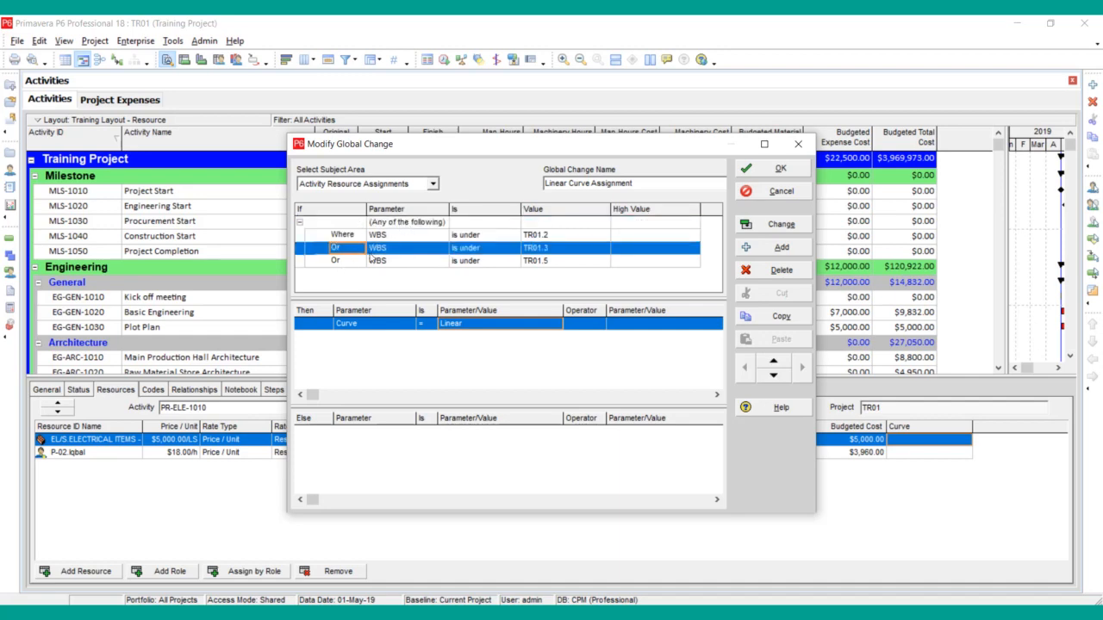
Step: Run the Linear Curve Assignment change, commit it without saving the log file, and close the Global Change windows
left_click(767, 225)
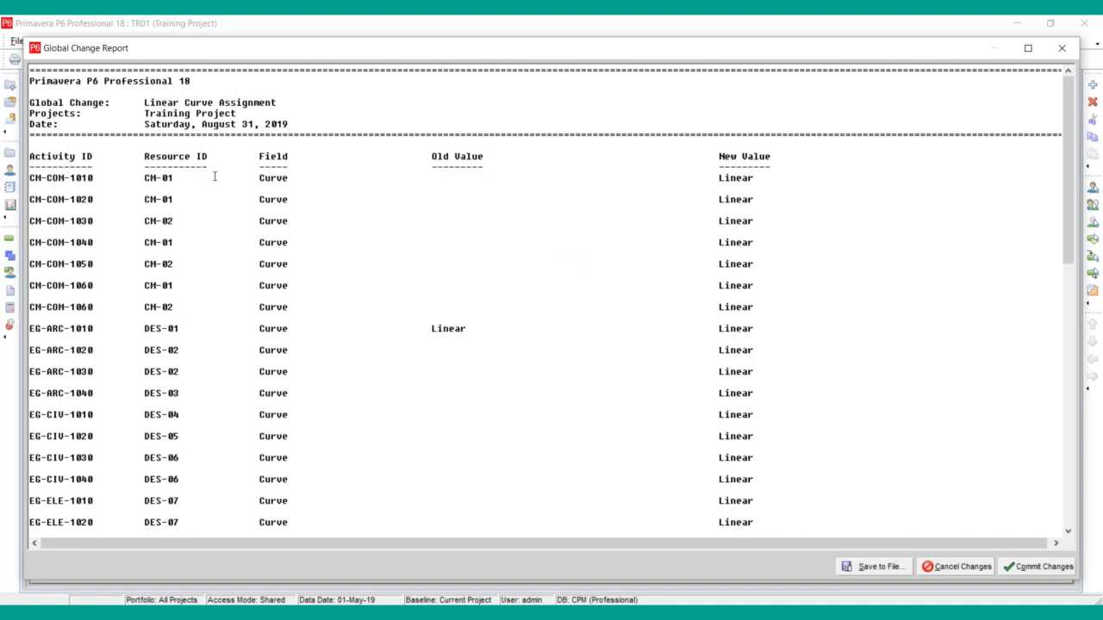
left_click_drag(431, 328, 1007, 328)
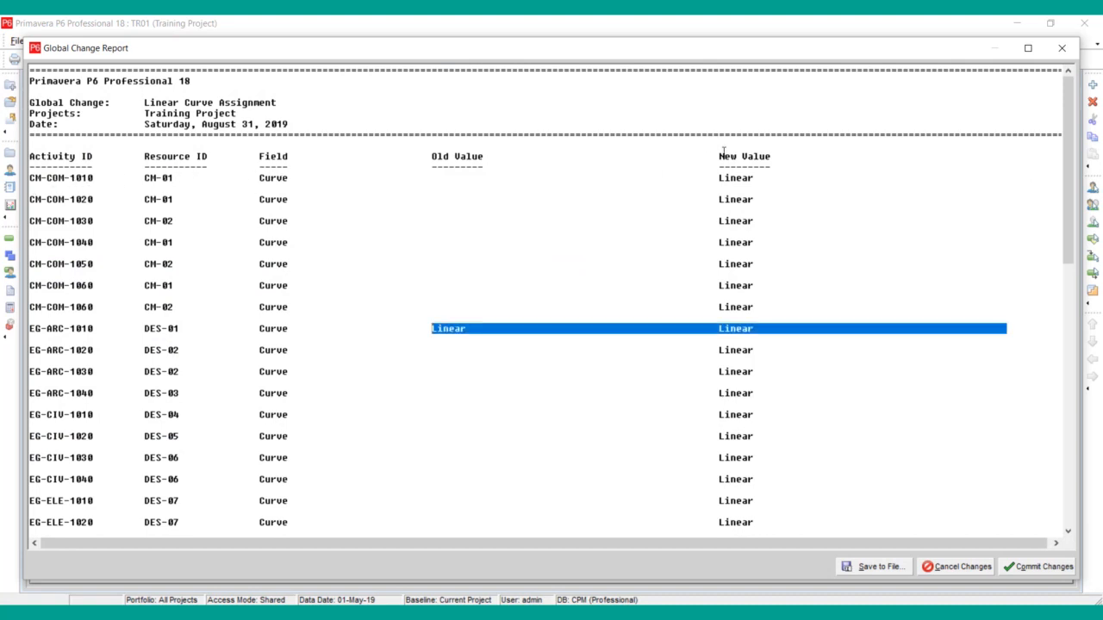
scroll(712, 334, "down", 10)
left_click(1038, 565)
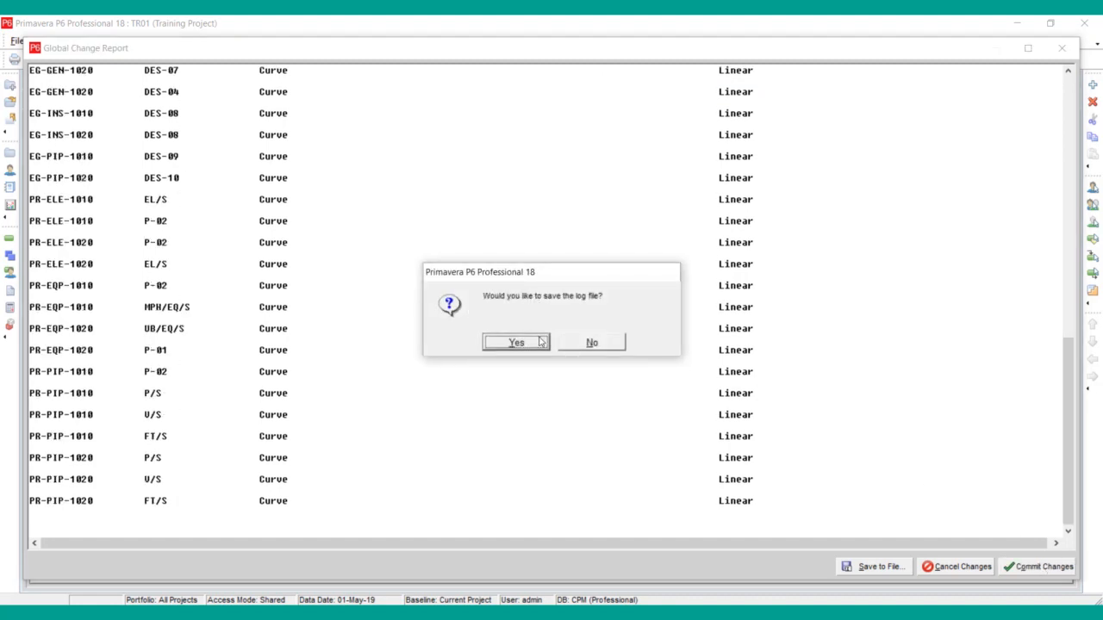
left_click(592, 344)
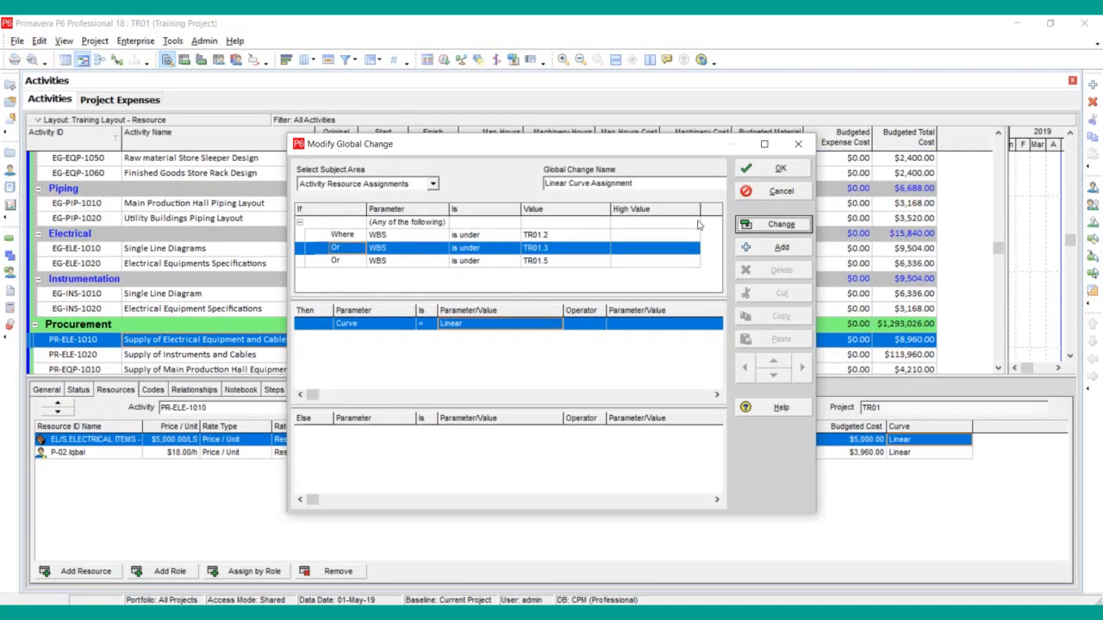
left_click(779, 169)
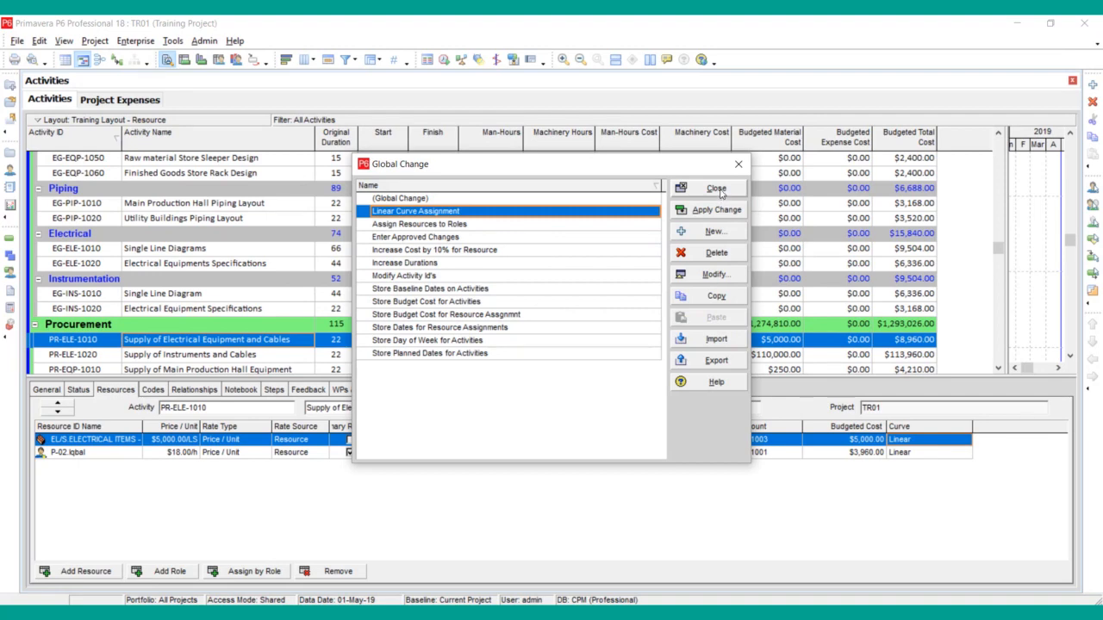
left_click(719, 190)
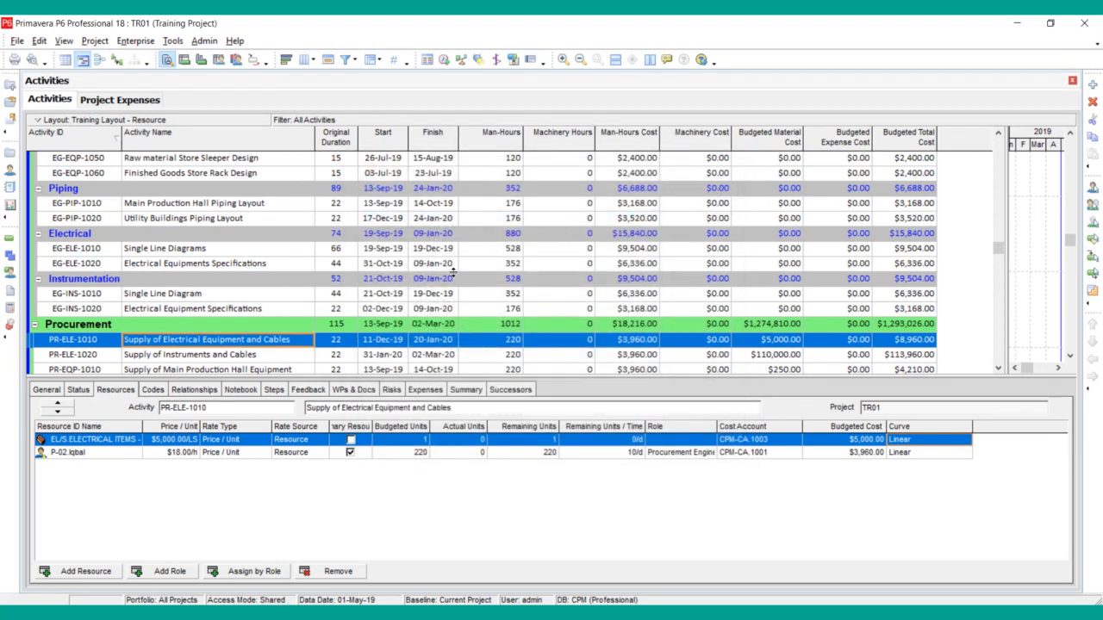
Step: Check the Curve values of the resources assigned to the Procurement activities
scroll(306, 301, "down", 3)
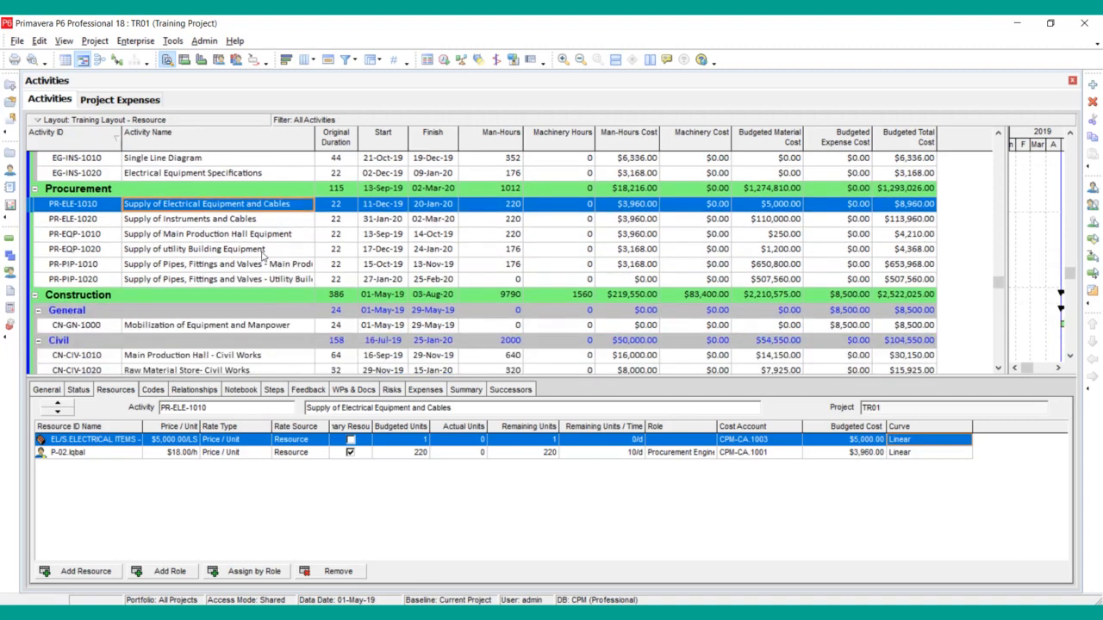
scroll(259, 255, "up", 2)
scroll(241, 258, "down", 1)
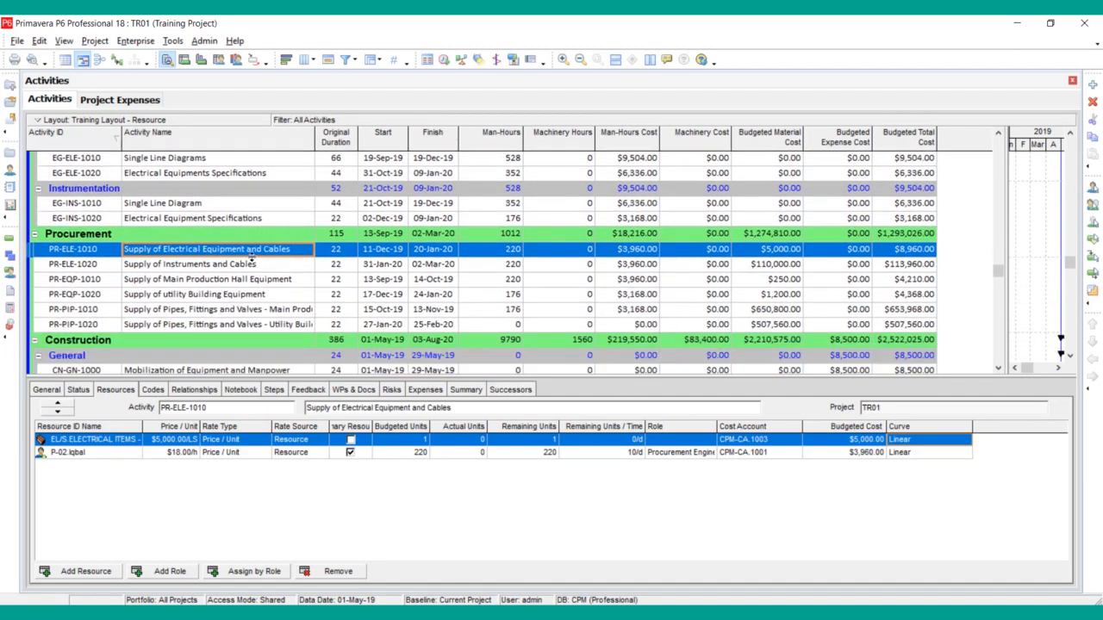
left_click(212, 270)
left_click(210, 287)
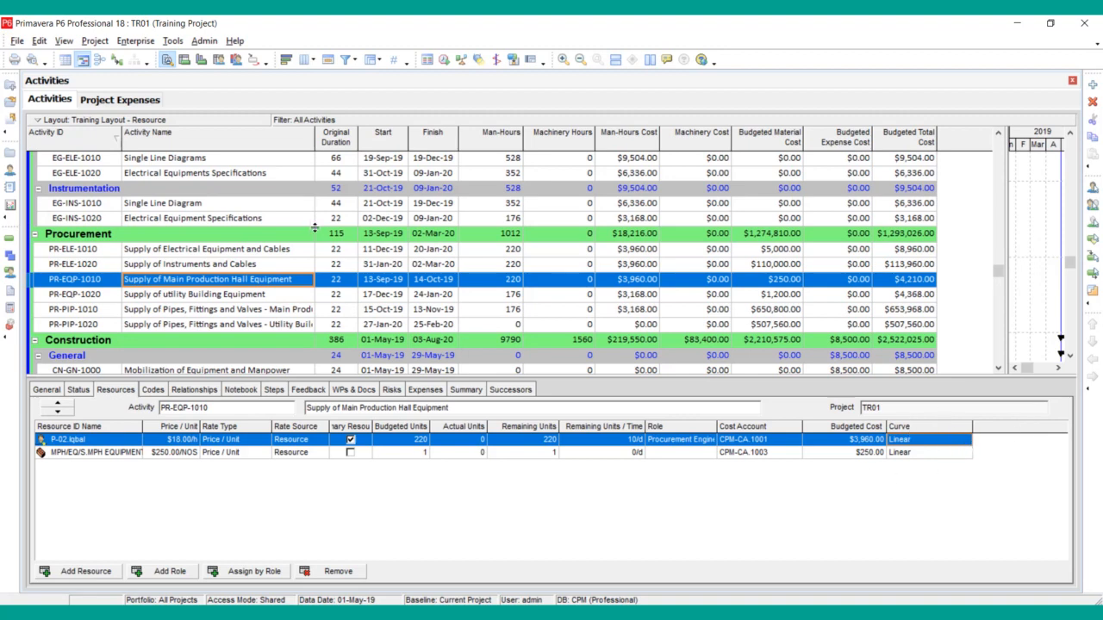
left_click(256, 297)
left_click(249, 312)
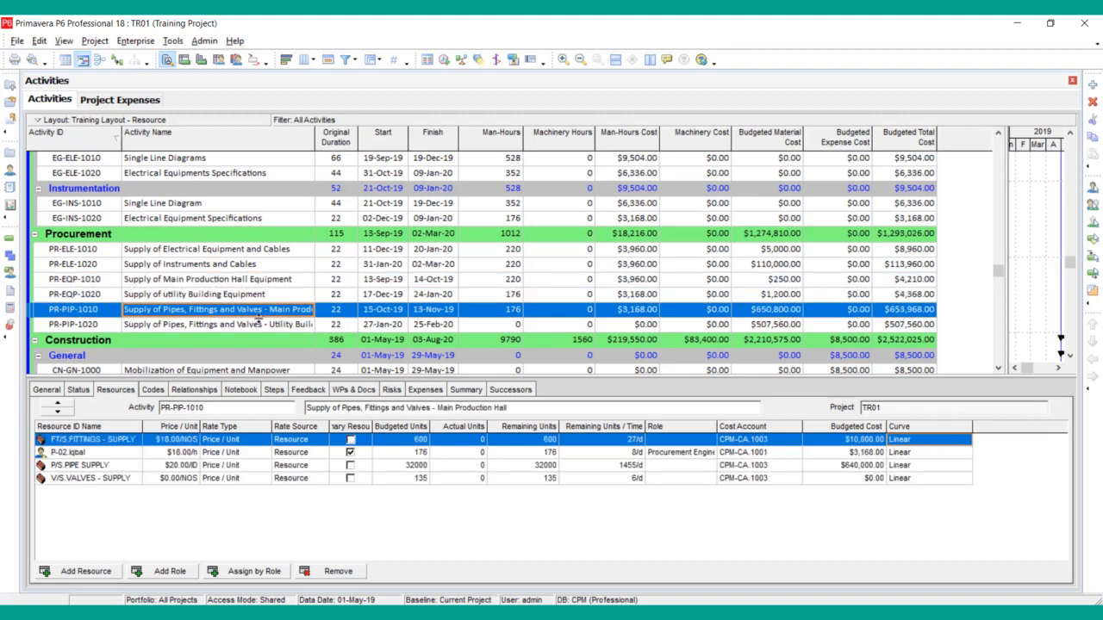
scroll(257, 318, "down", 1)
scroll(254, 303, "down", 1)
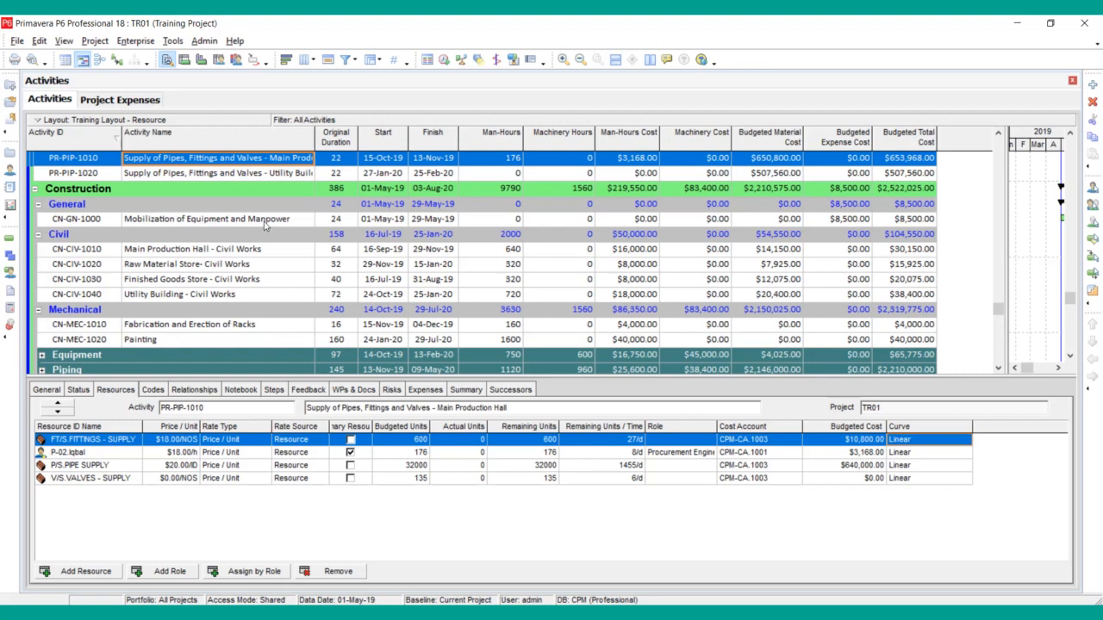
Step: Create a new global change named Curve-06 with Activity Resource Assignments as its subject area
left_click(173, 41)
left_click(213, 191)
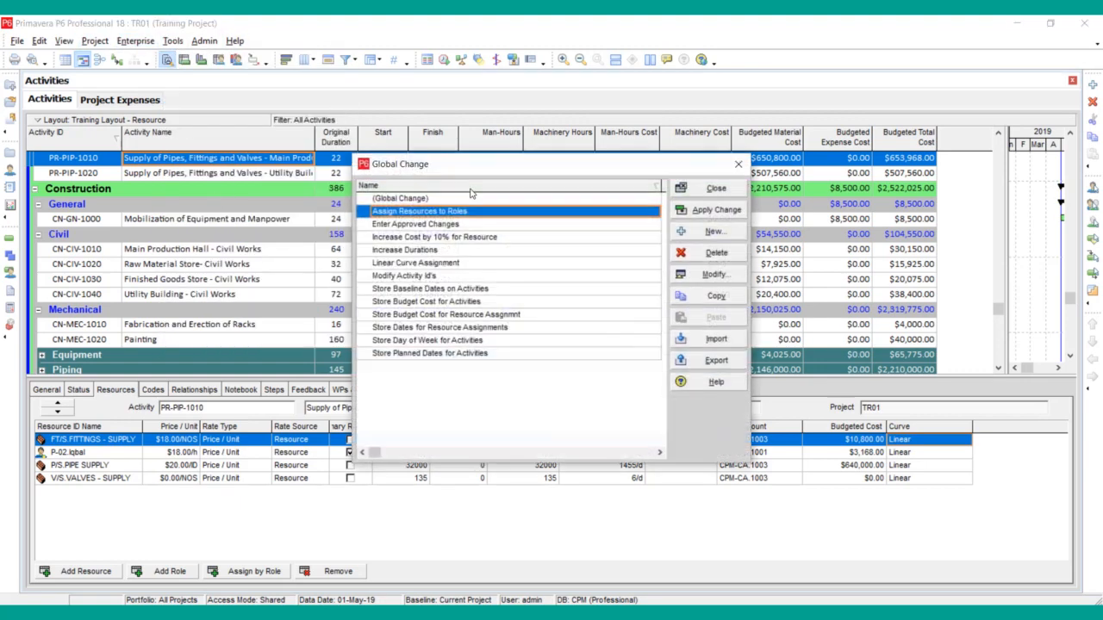
left_click(713, 231)
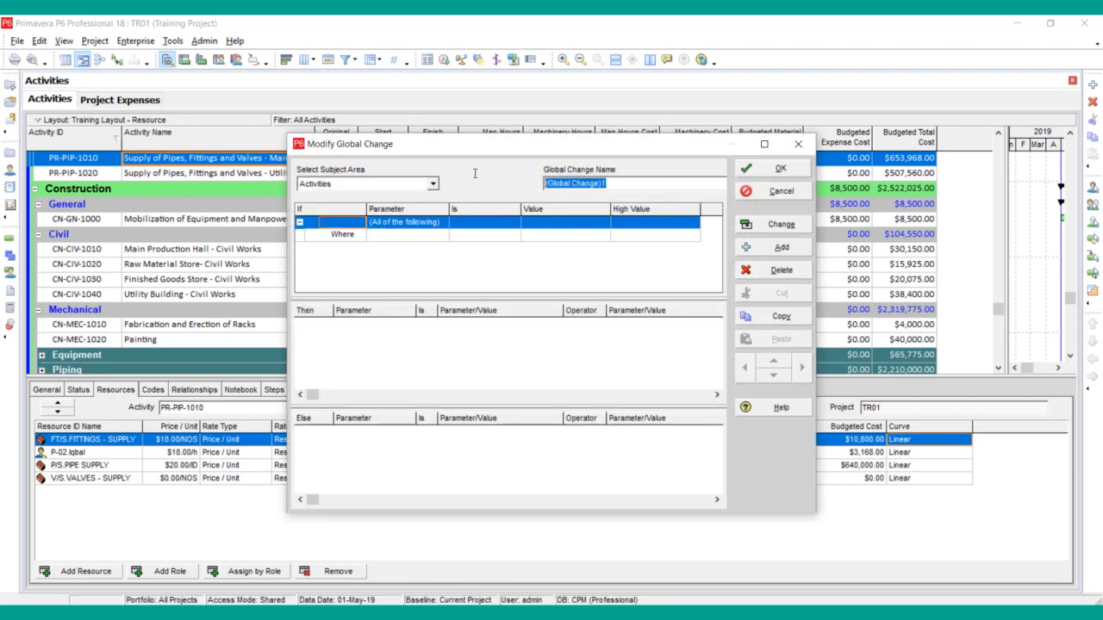
type("Curve-06")
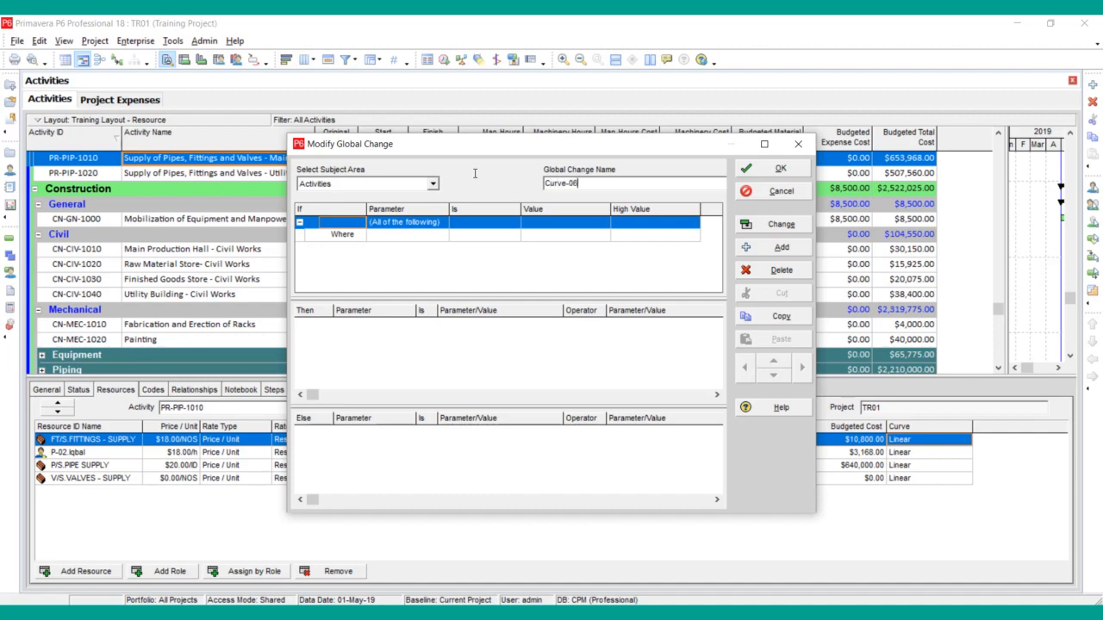
left_click(367, 185)
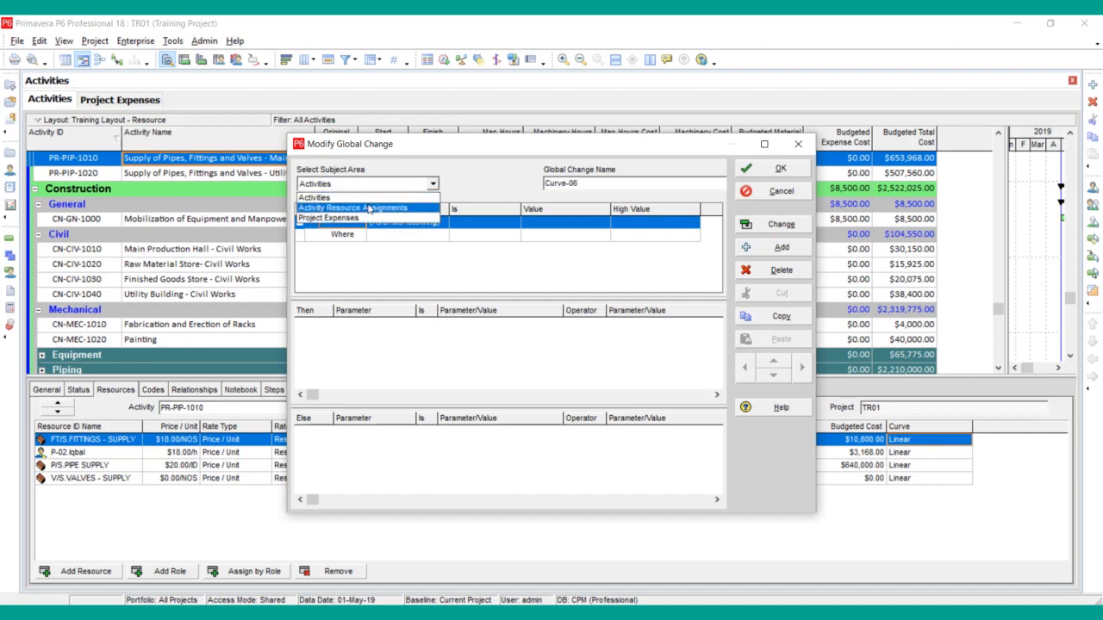
left_click(368, 210)
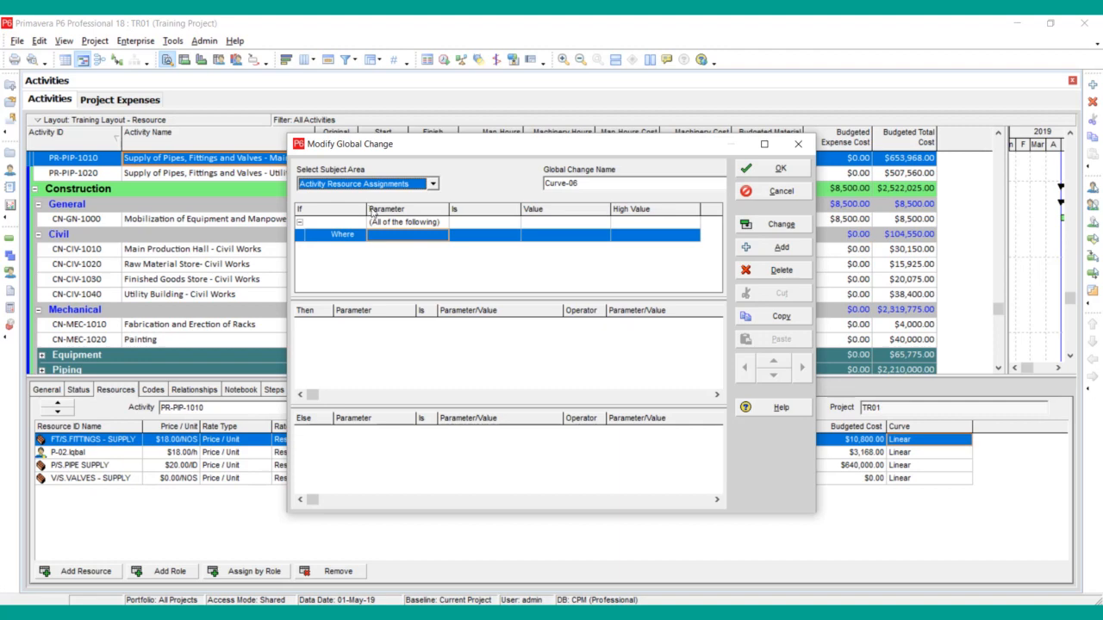
Step: Define the If condition of Curve-06 as WBS is under TR01.4, Construction
left_click(425, 238)
key("w")
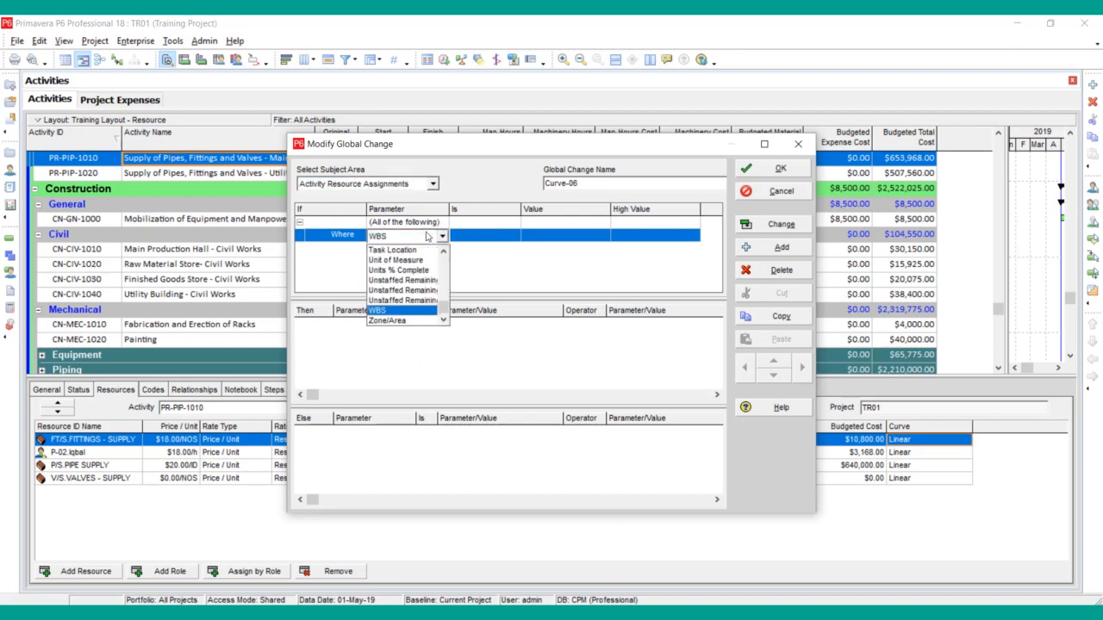
left_click(410, 310)
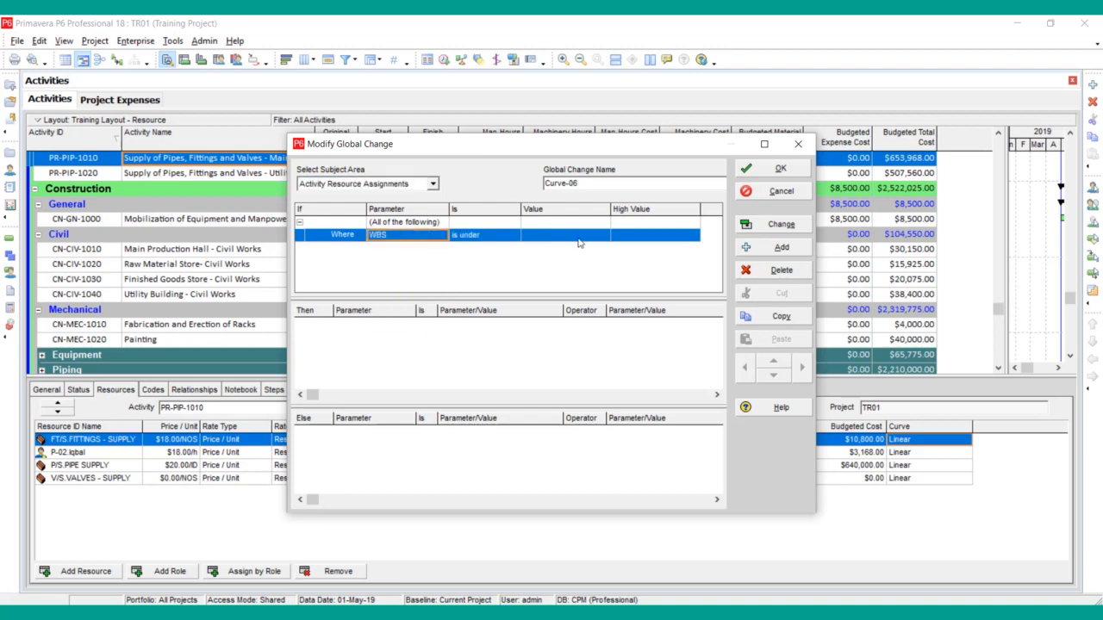
left_click(581, 241)
left_click(605, 241)
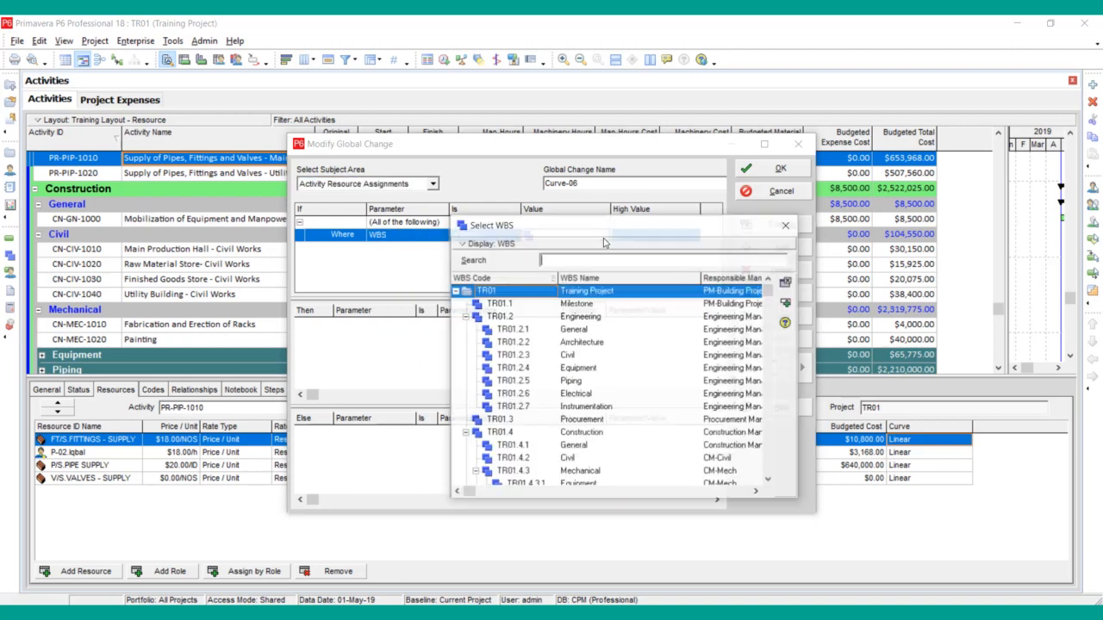
double_click(579, 432)
Step: Choose WBS TR01.4 as the If condition's value and add a Then statement setting Curve to Trapezoidal
left_click(554, 370)
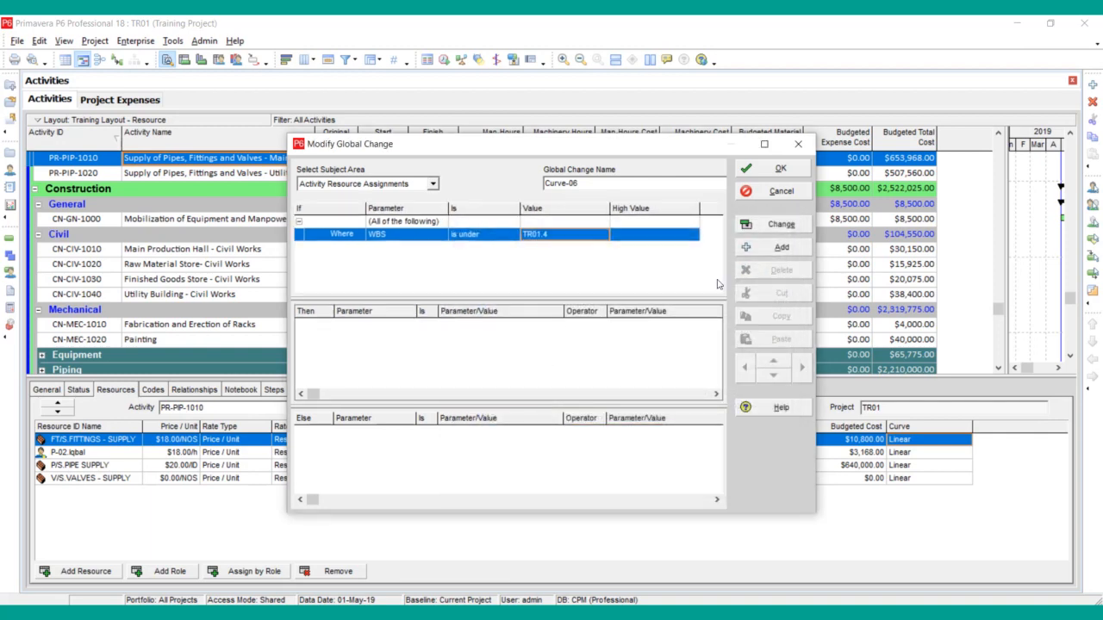
left_click(781, 248)
left_click(409, 324)
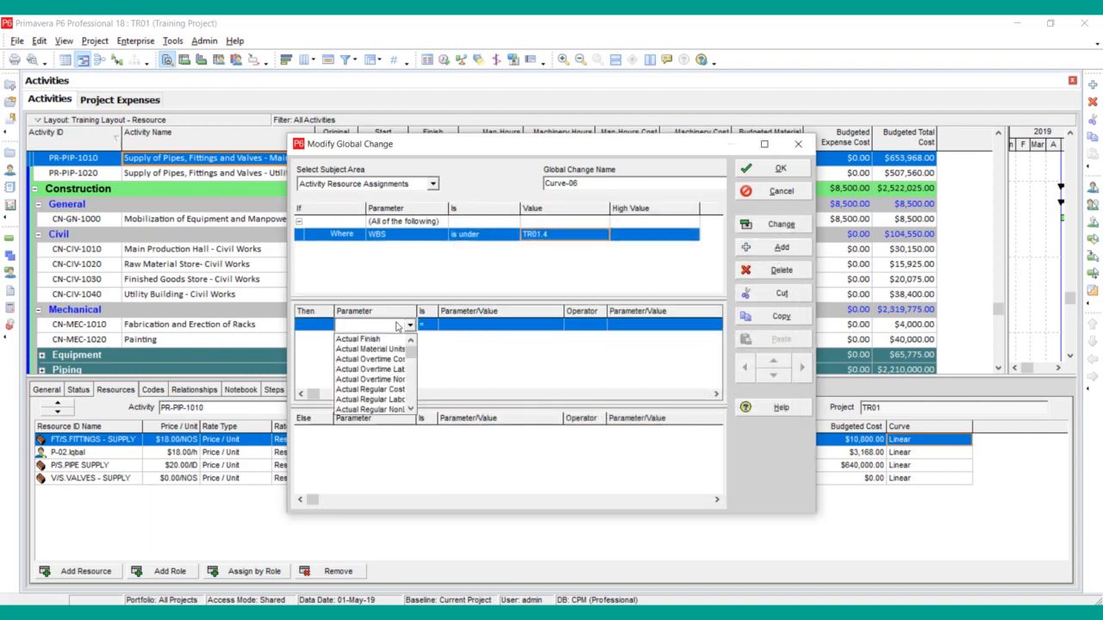
key("c")
left_click(374, 360)
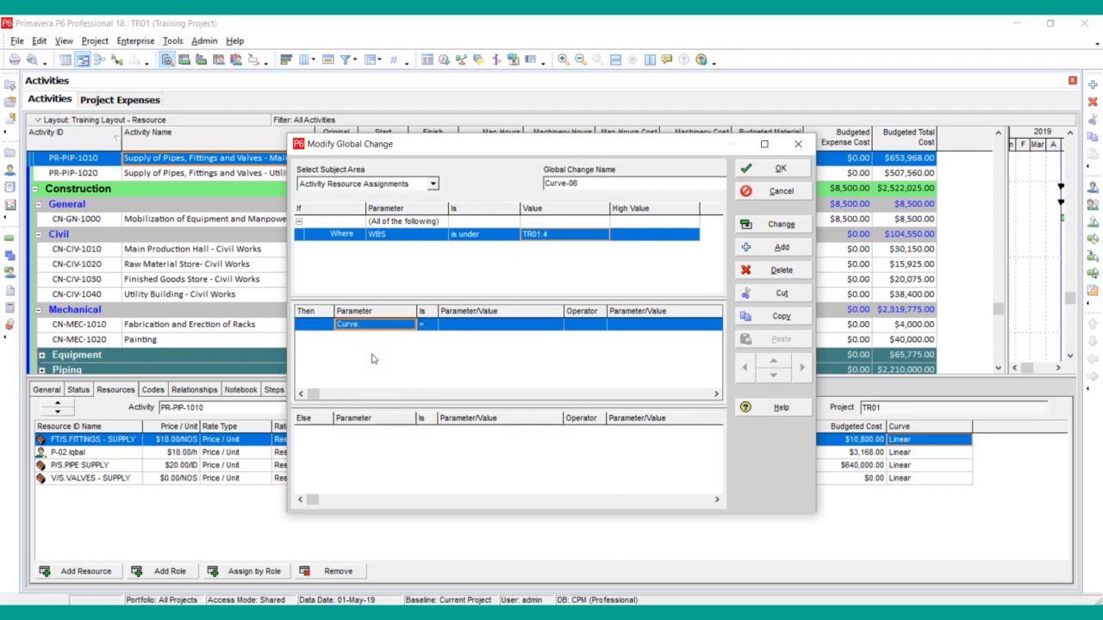
left_click(514, 325)
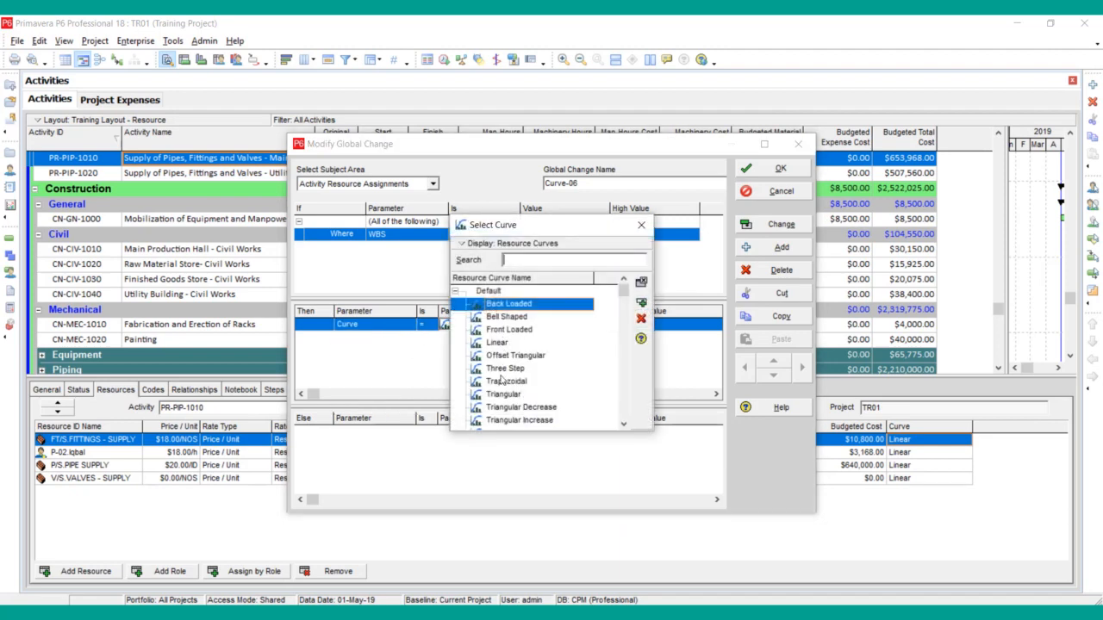
double_click(506, 381)
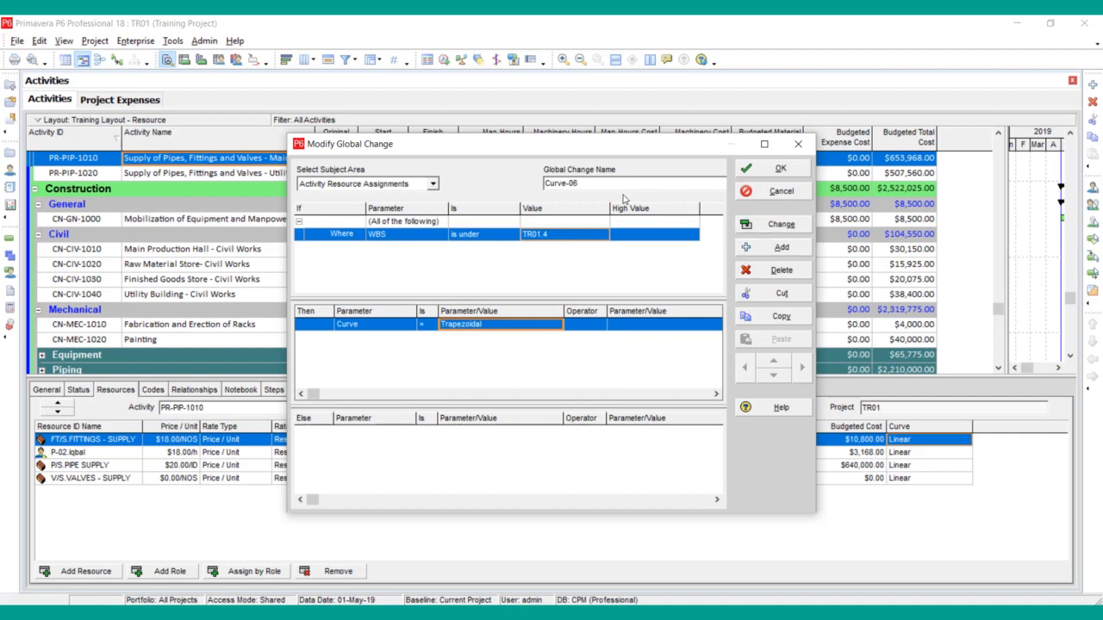
Step: Run the Curve-06 change, review its report, commit it without saving the log file, and close the Global Change windows
left_click(782, 226)
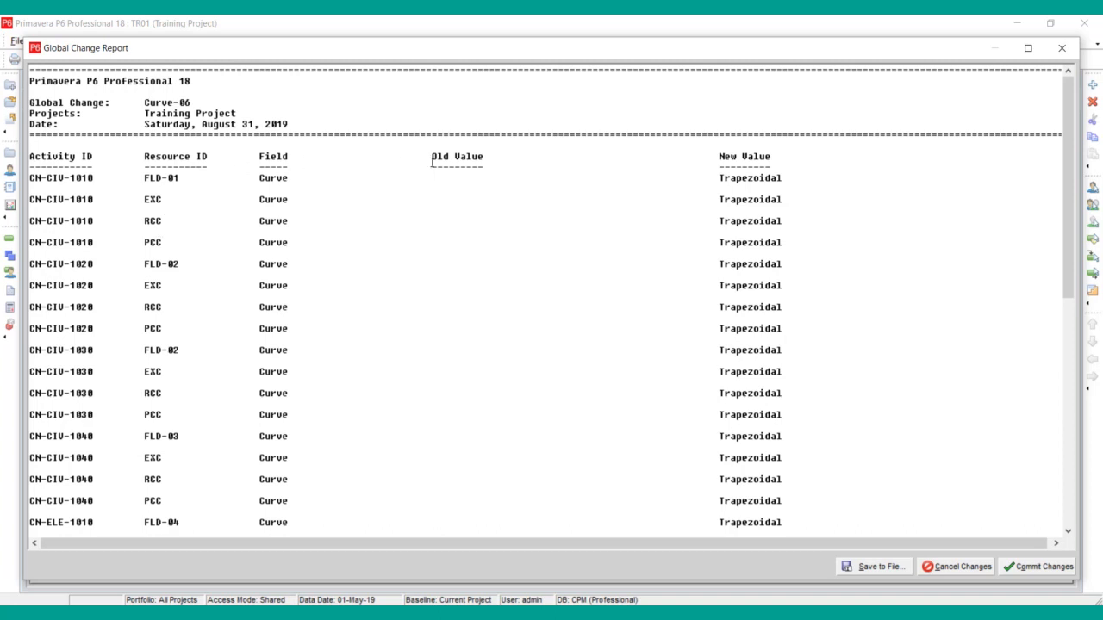
scroll(440, 312, "down", 7)
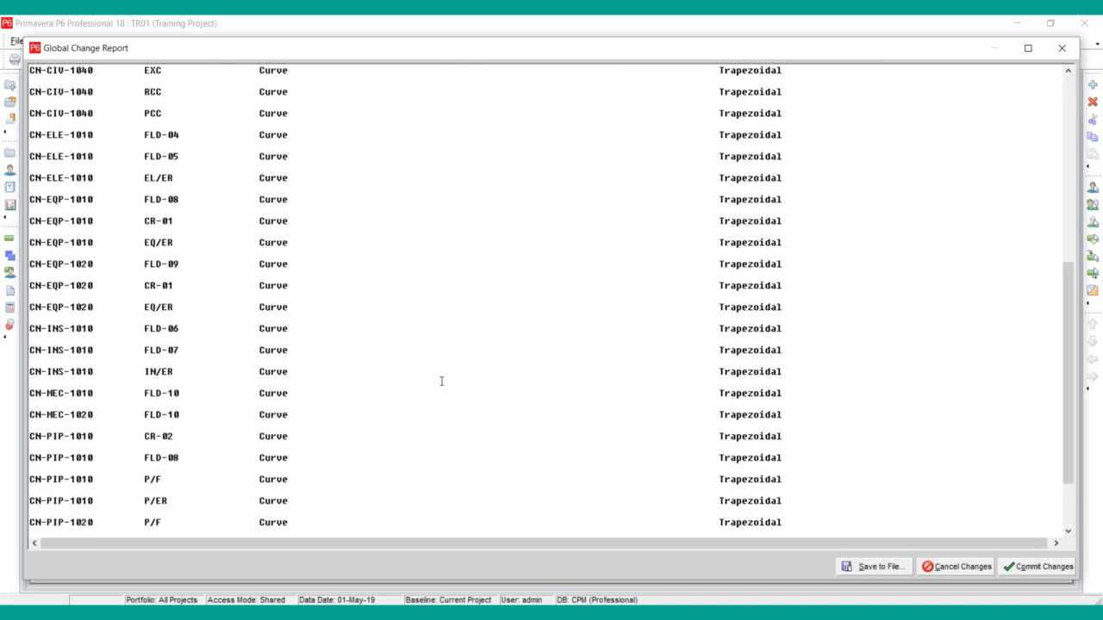
scroll(448, 360, "up", 7)
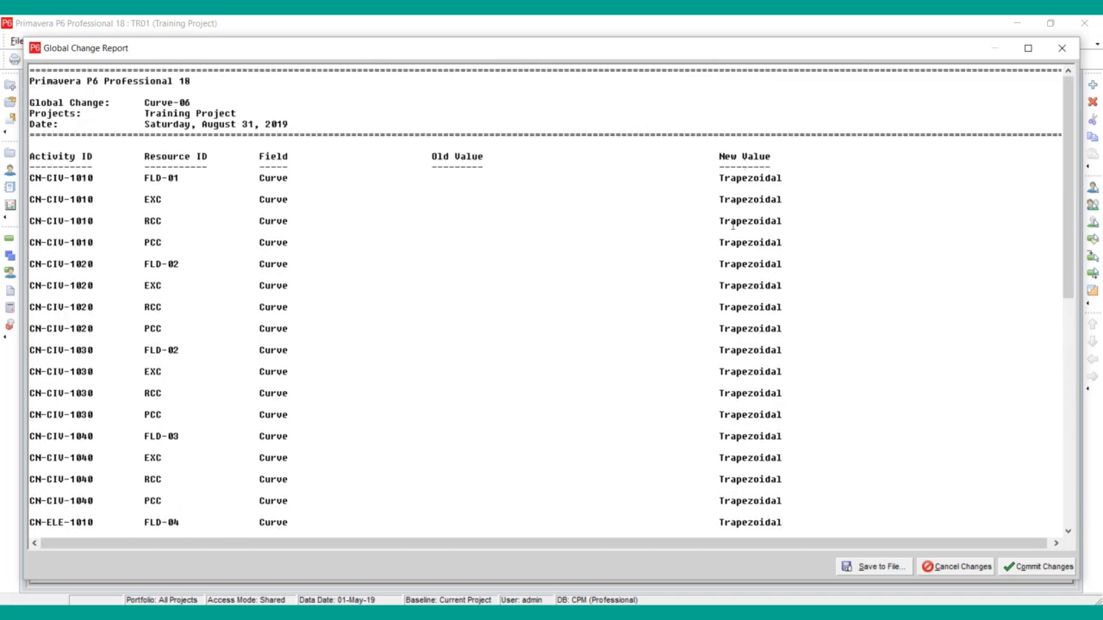
scroll(732, 225, "down", 8)
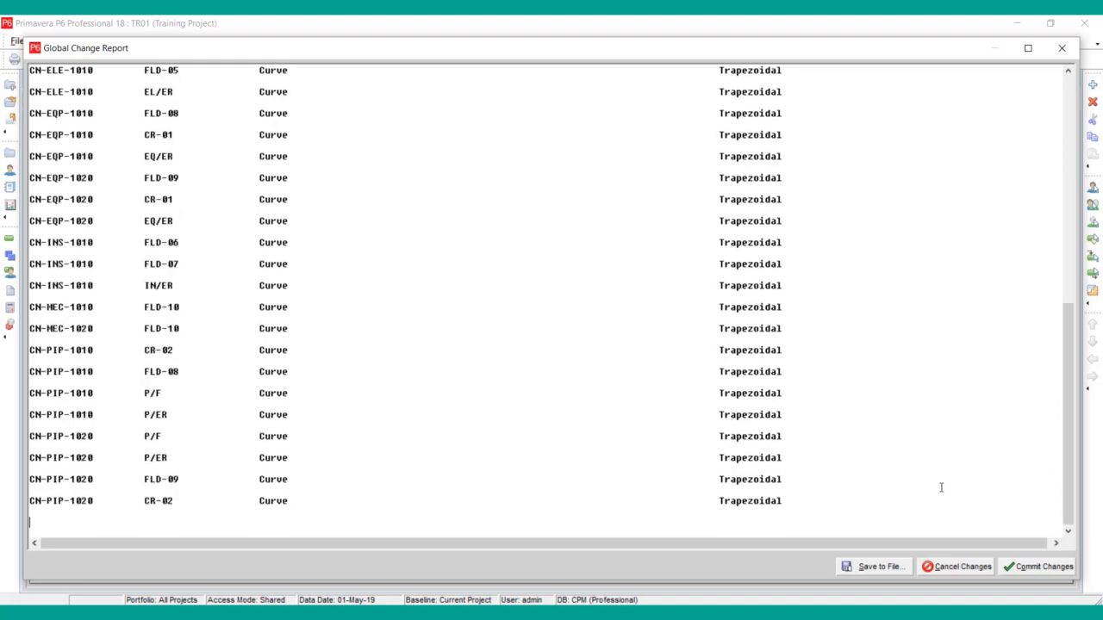
left_click(1022, 568)
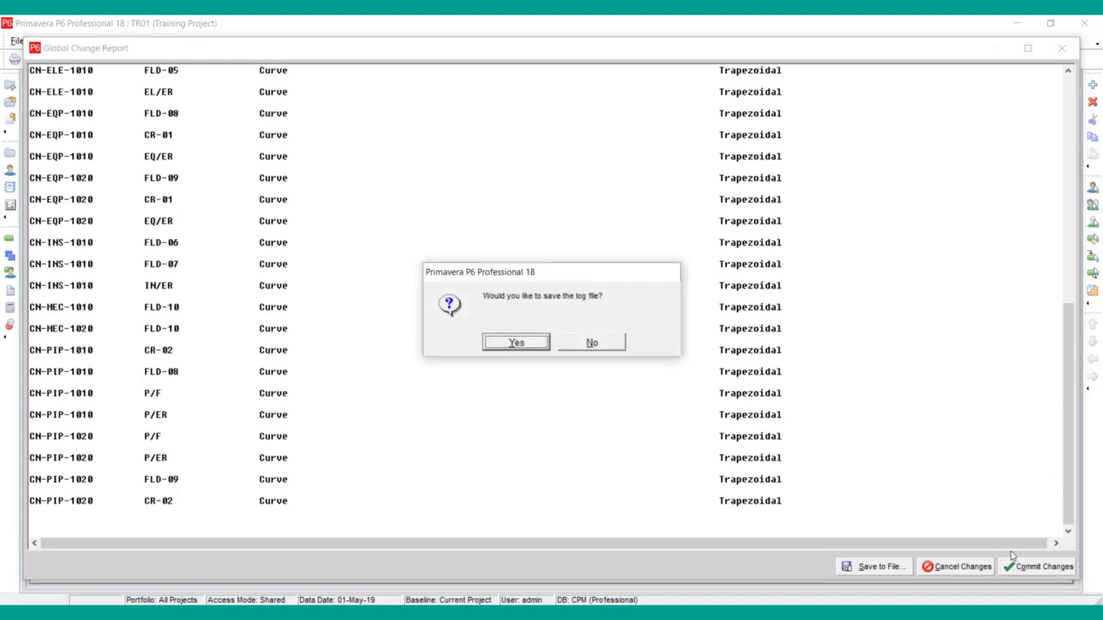
left_click(579, 344)
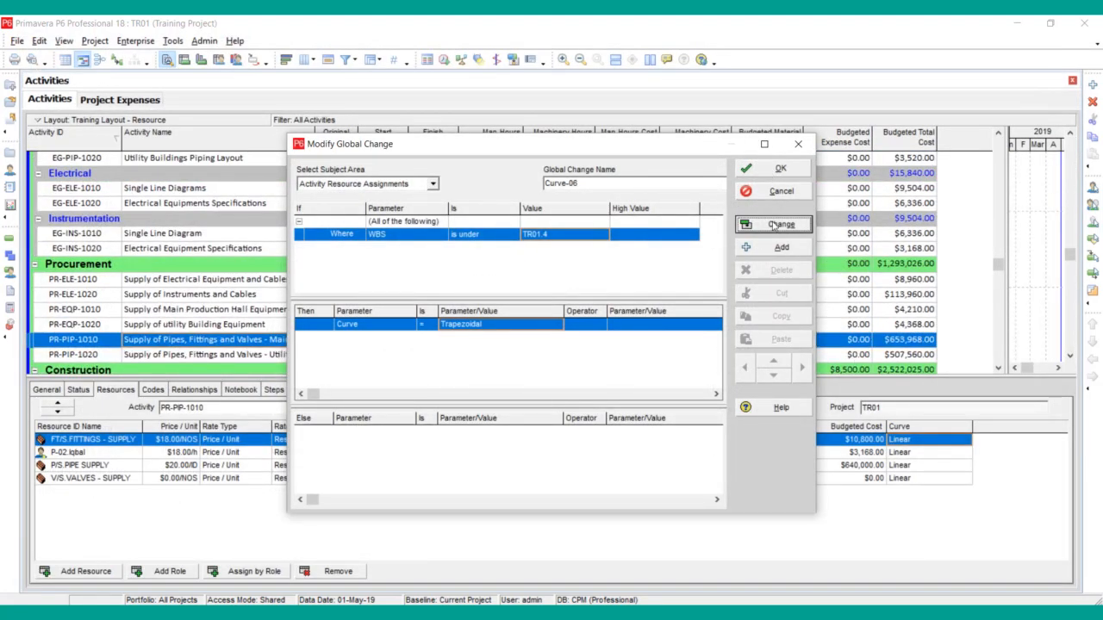
left_click(776, 168)
left_click(711, 192)
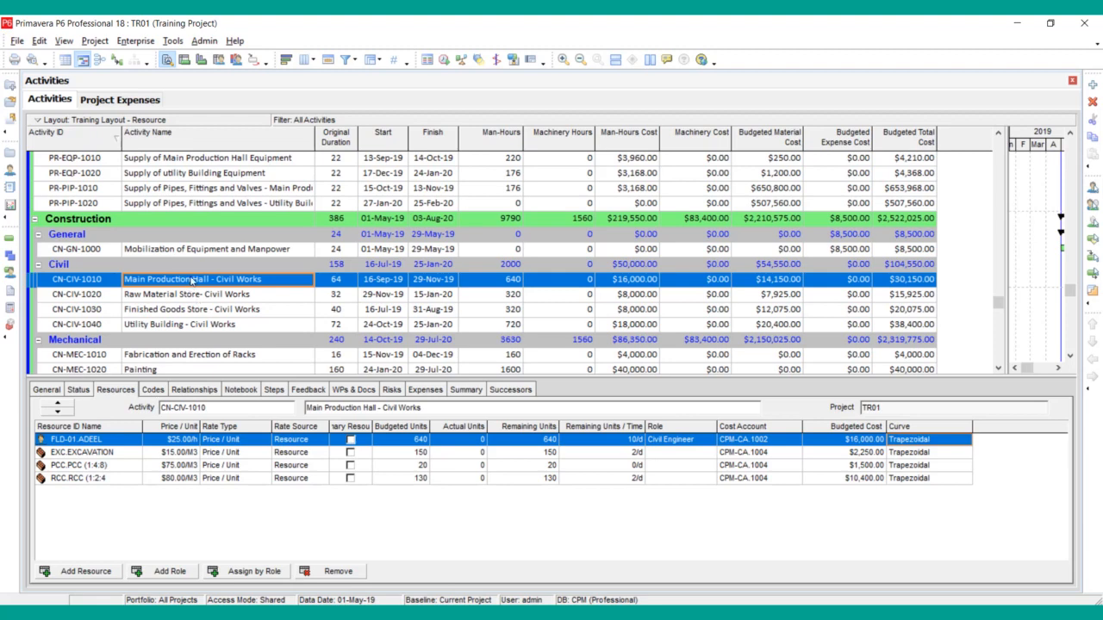
Step: Check the curve options for resource FLD-01 of activity CN-CIV-1010, leaving its assigned curve as is
double_click(960, 448)
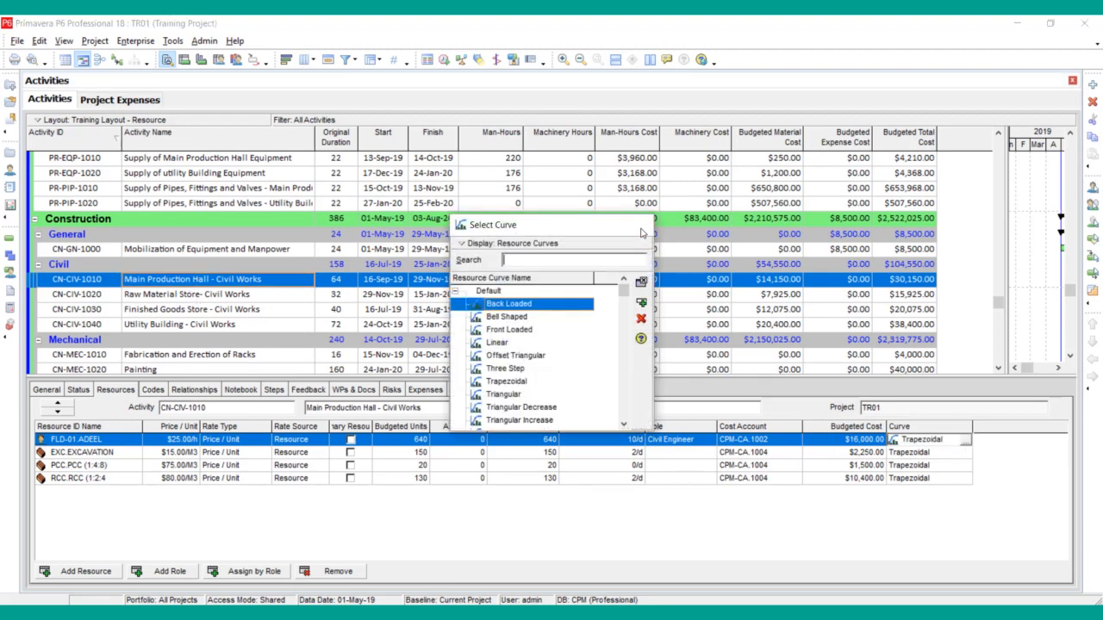
left_click(641, 232)
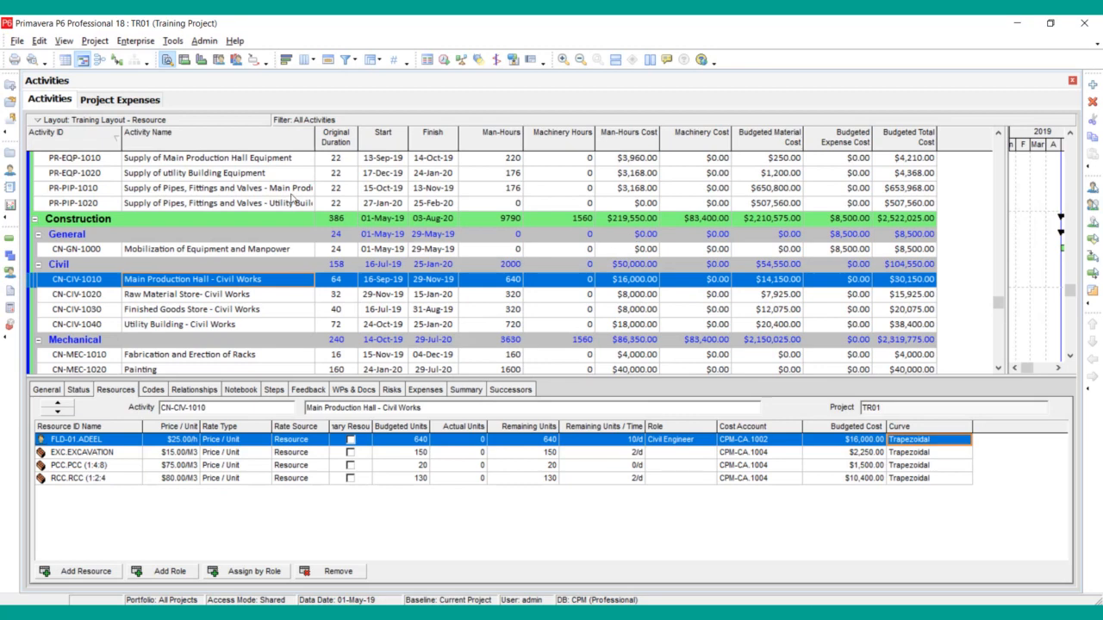
Step: Open the Global Change window again
left_click(174, 43)
left_click(232, 199)
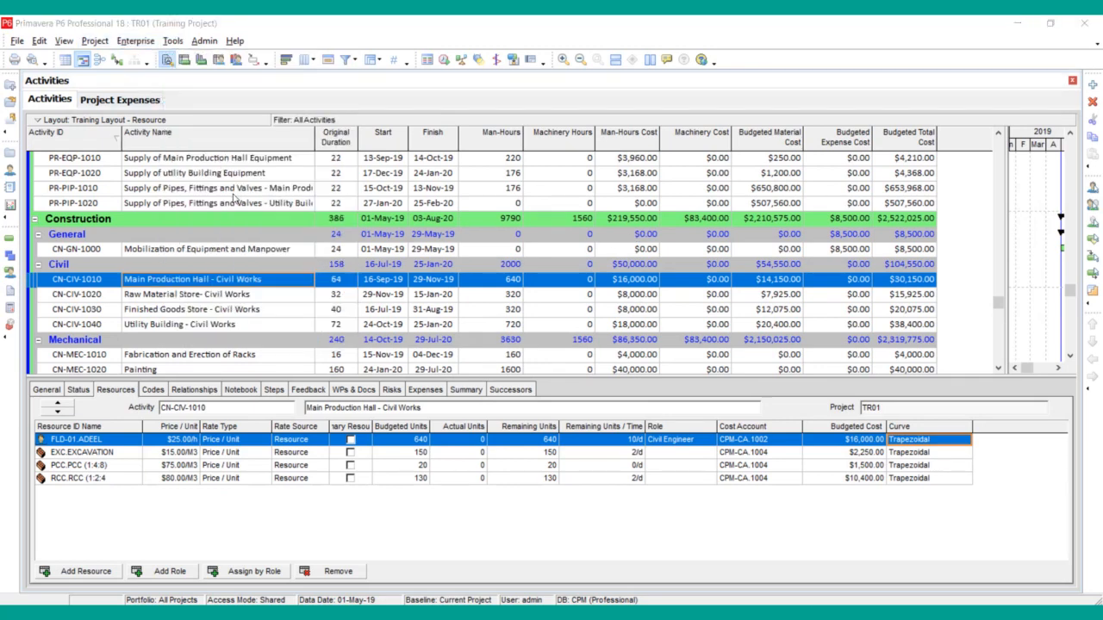